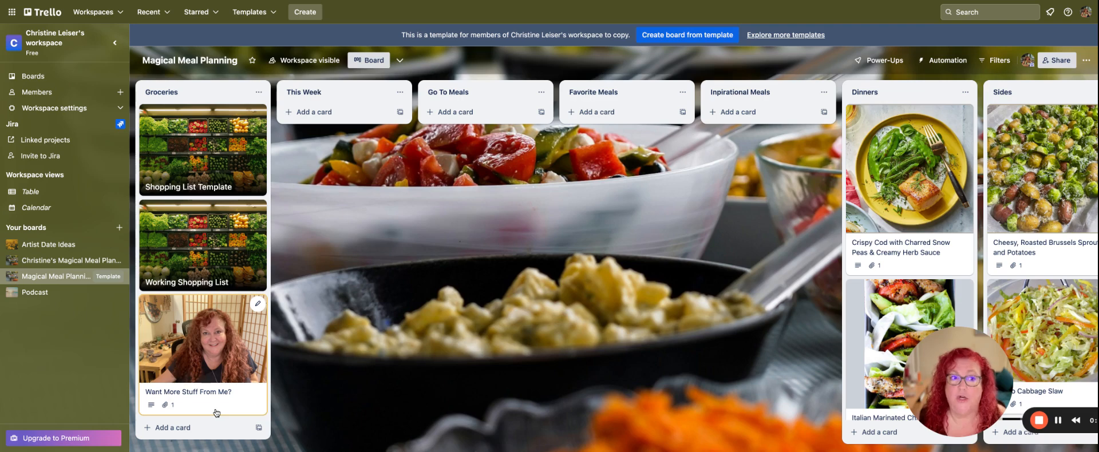
Open the Shopping List Template card in the Groceries list, look through its checklists, and close it.
left_click(200, 158)
left_click(207, 155)
left_click(210, 154)
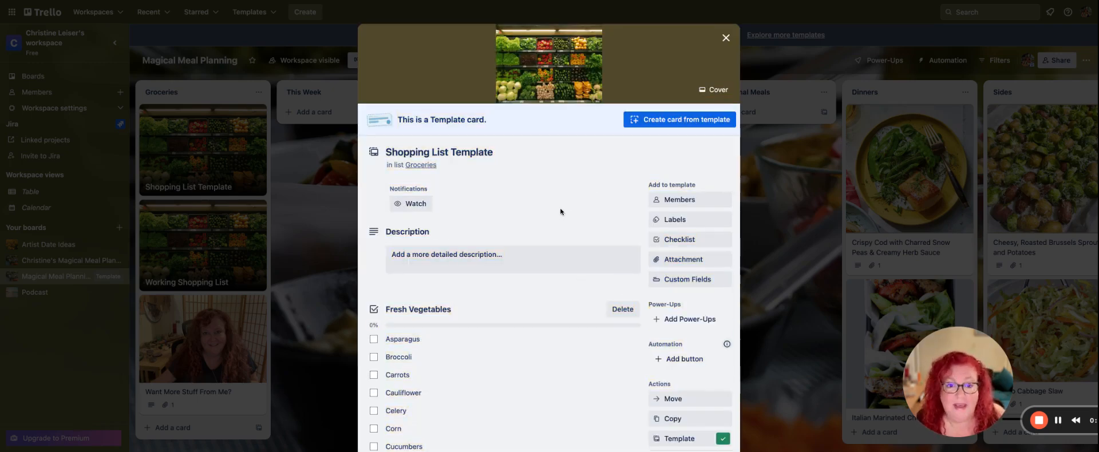
scroll(564, 212, "down", 10)
scroll(560, 212, "down", 3)
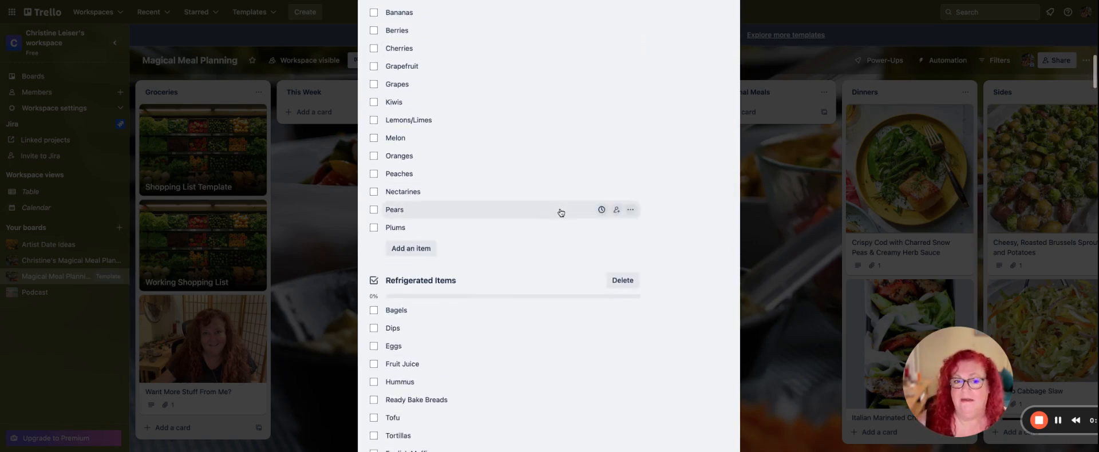
scroll(560, 212, "up", 5)
scroll(560, 214, "up", 10)
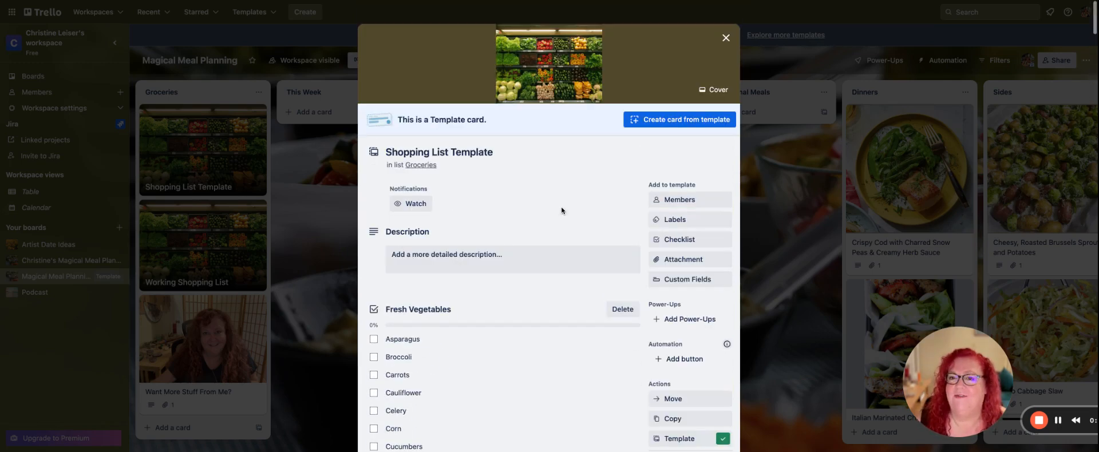
left_click(726, 40)
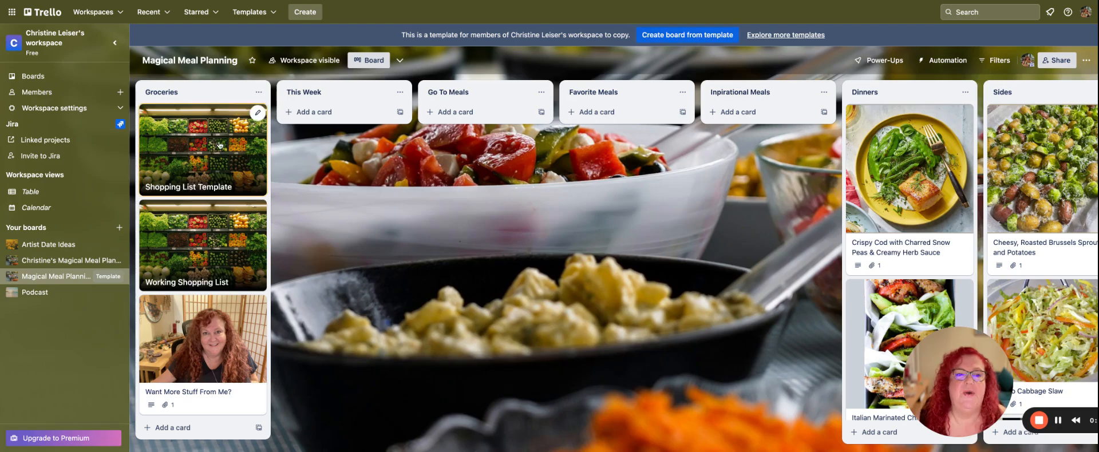
Copy the Shopping List Template card into the Groceries list with the title "Today's Date", keeping its checklists.
left_click(257, 113)
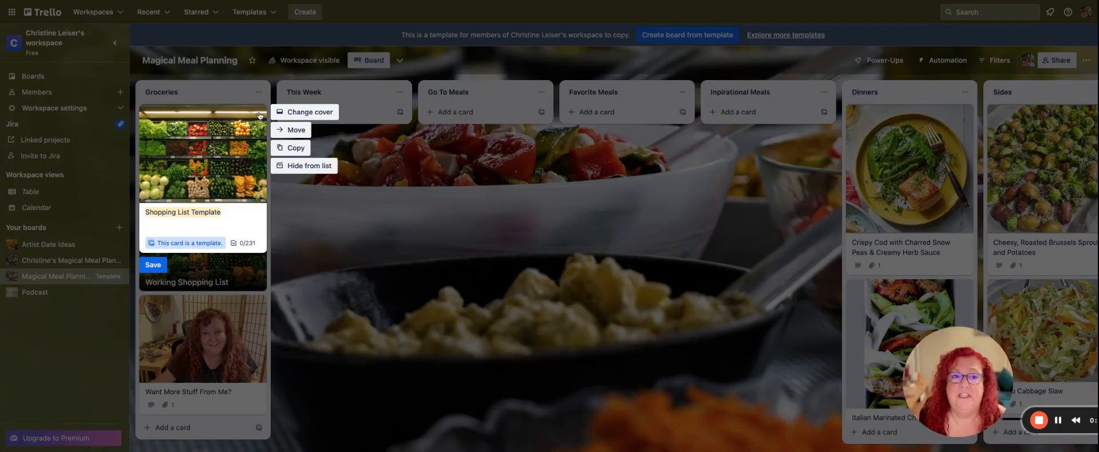
left_click(294, 148)
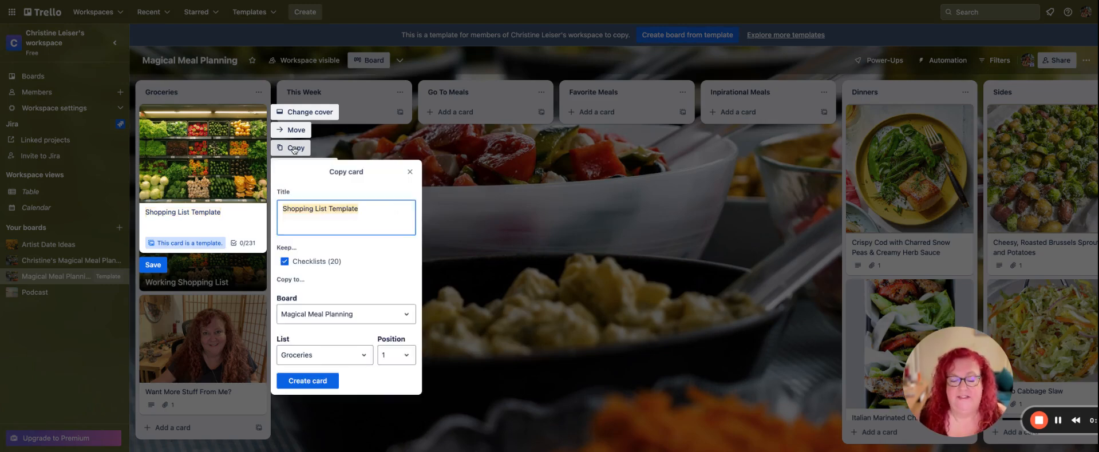
type("T")
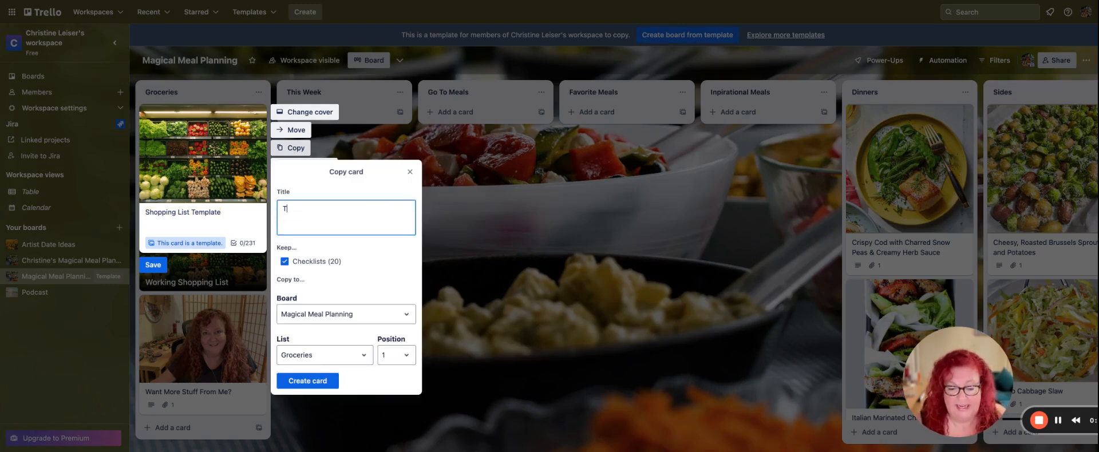
type("oday's Date")
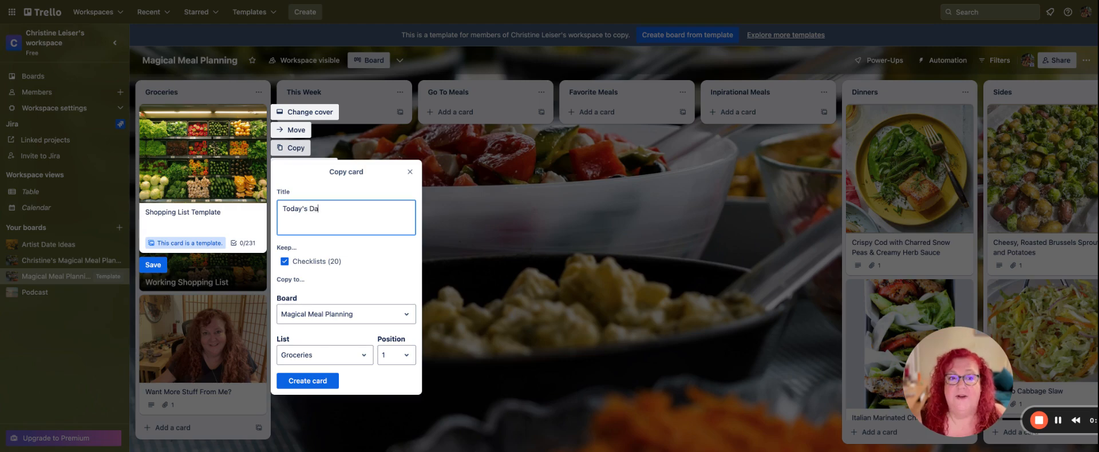
left_click(327, 382)
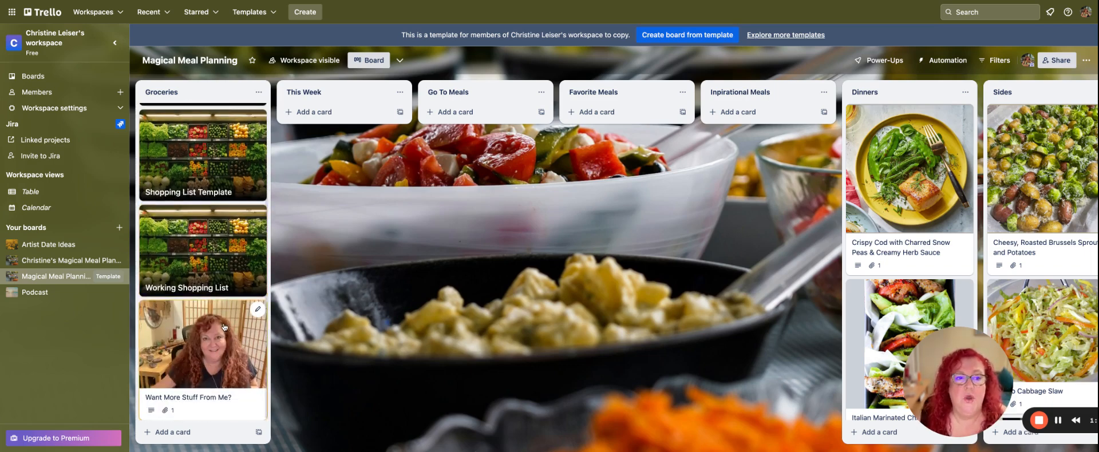
Open the copied Today's Date card and look through its grocery checklists.
double_click(216, 163)
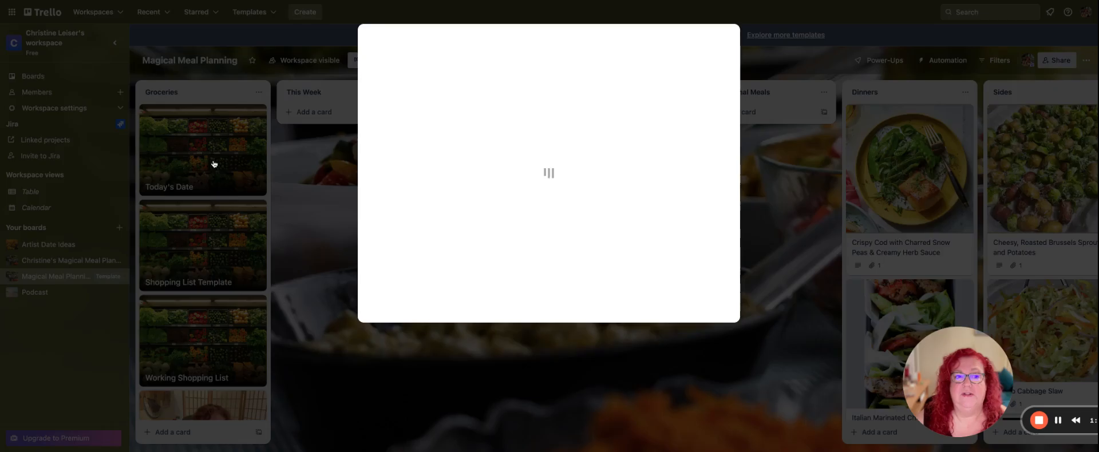
left_click(216, 163)
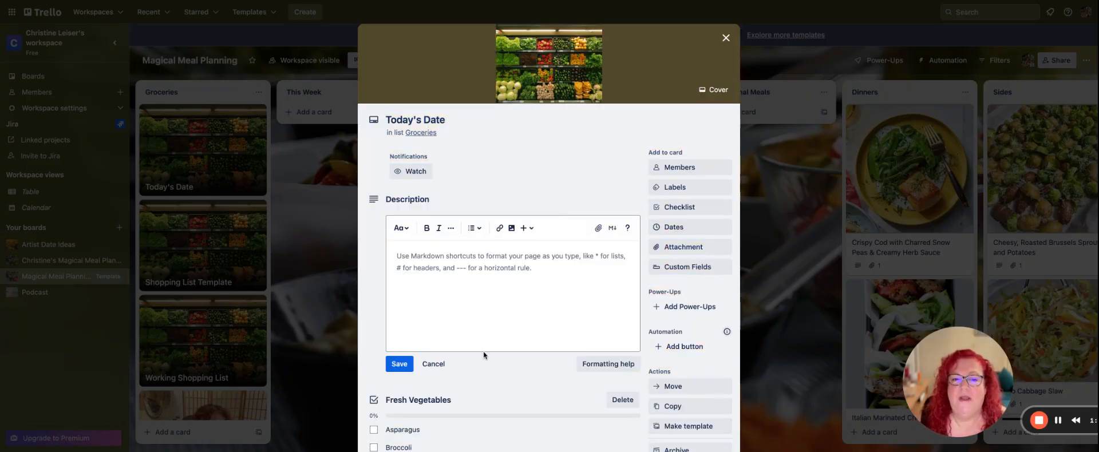
scroll(484, 355, "down", 5)
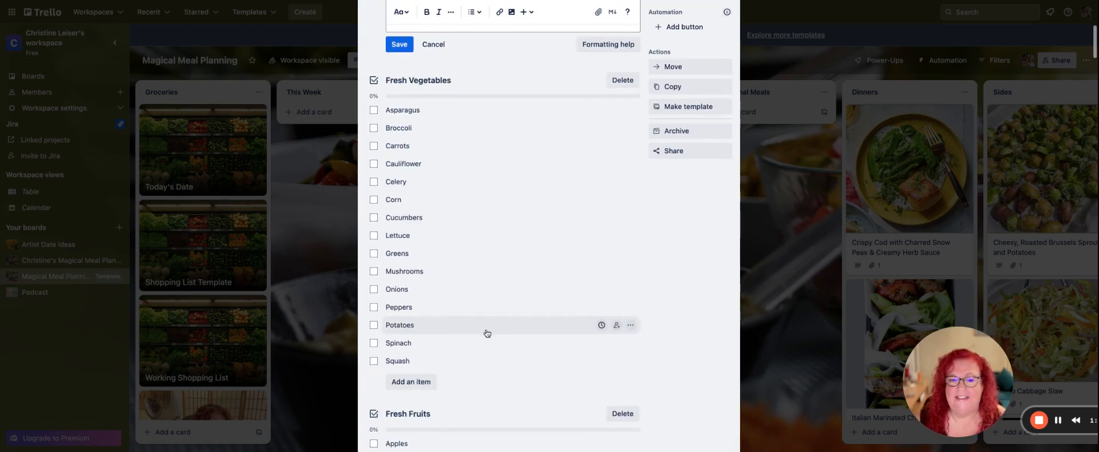
scroll(486, 329, "down", 4)
scroll(465, 321, "down", 12)
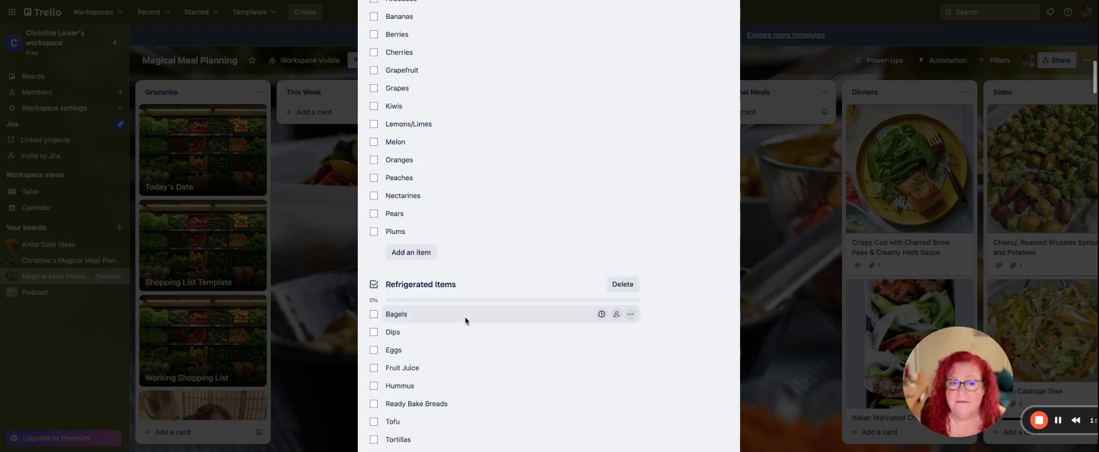
scroll(464, 321, "down", 3)
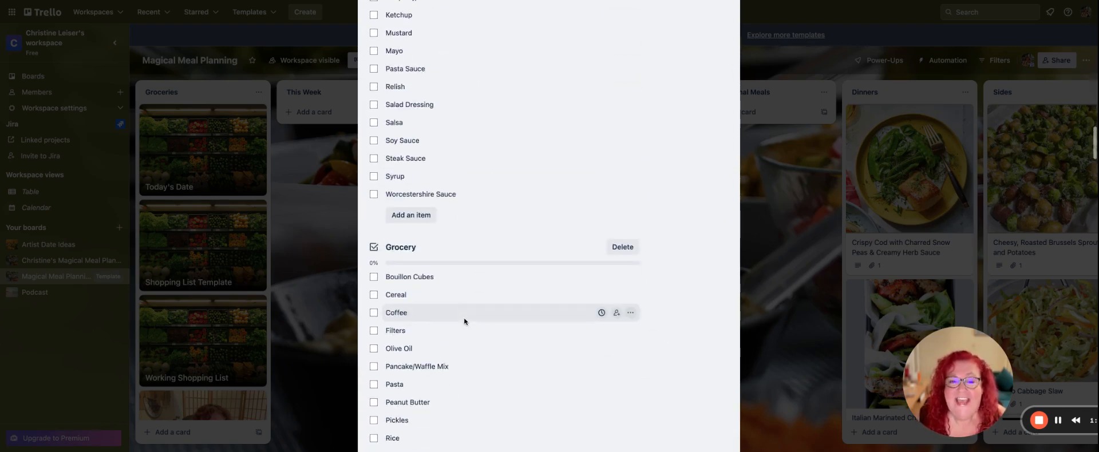
scroll(464, 323, "up", 15)
scroll(465, 327, "up", 8)
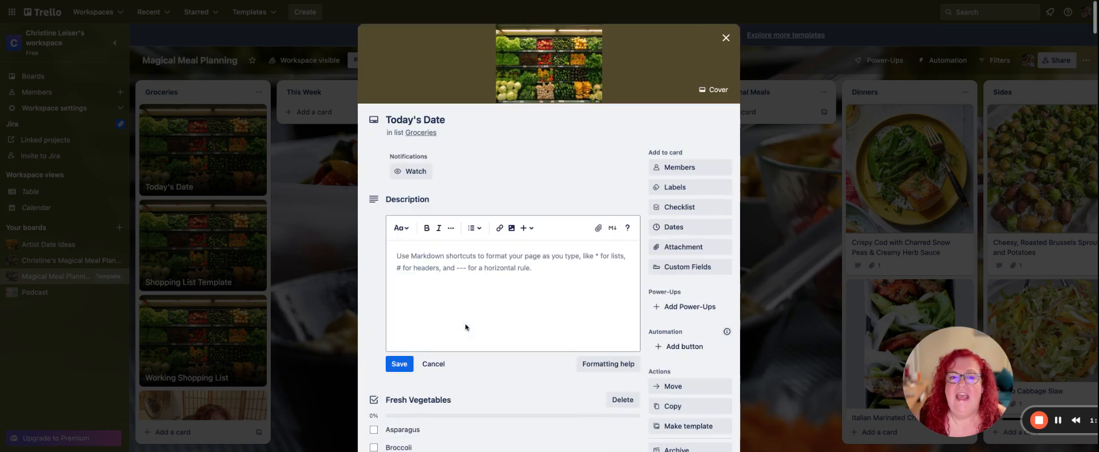
Add a new checklist titled "Recipes" to the Today's Date card.
scroll(395, 321, "down", 1)
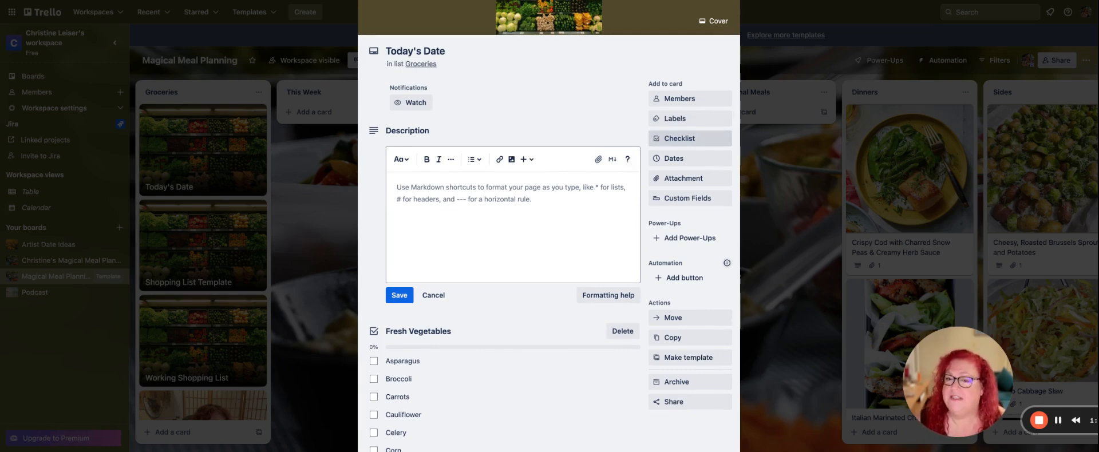
left_click(680, 138)
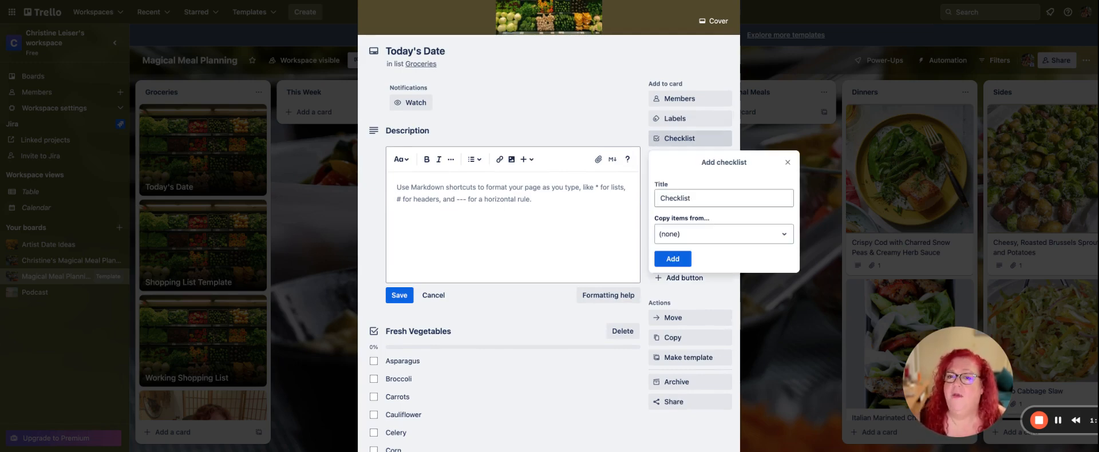
left_click(694, 198)
key("BackSpace")
key("BackSpace")
key("BackSpace")
key("BackSpace")
key("BackSpace")
key("BackSpace")
key("BackSpace")
key("BackSpace")
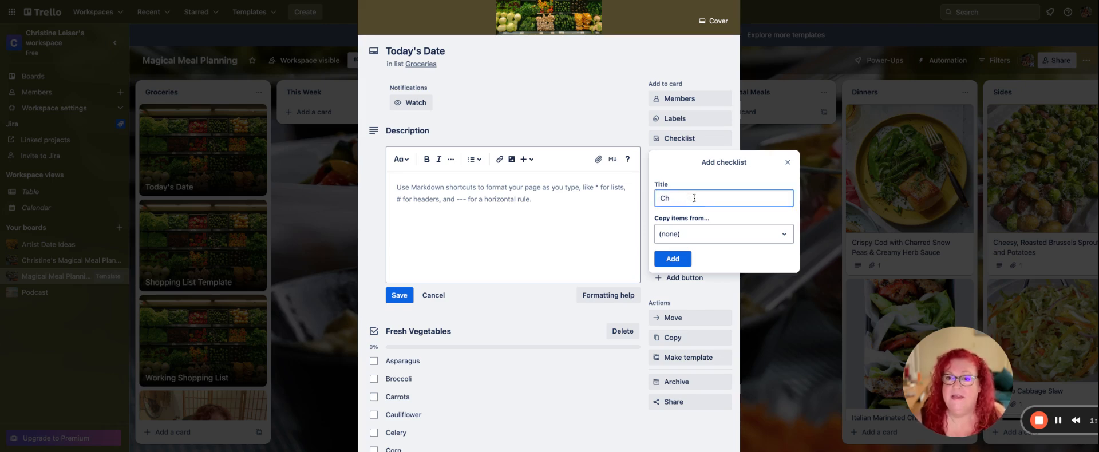
type("Recip")
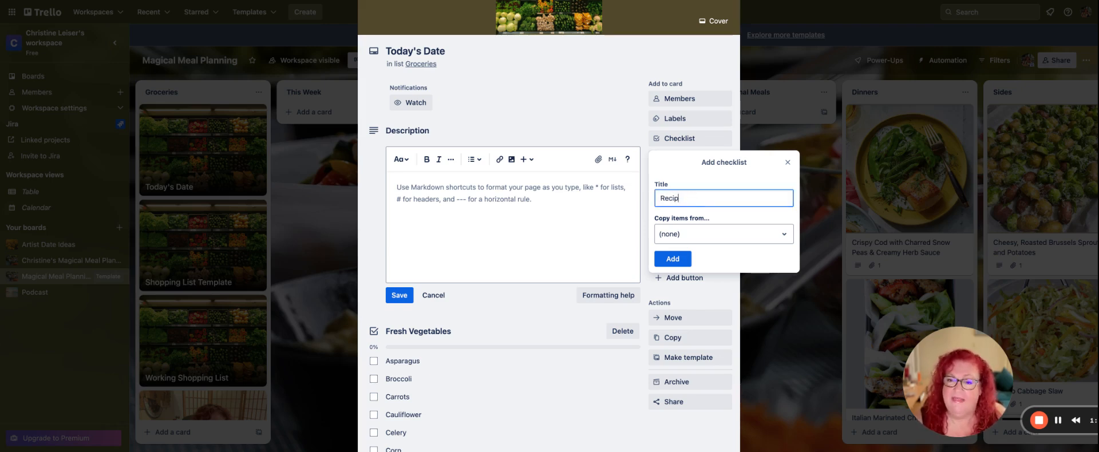
type("es")
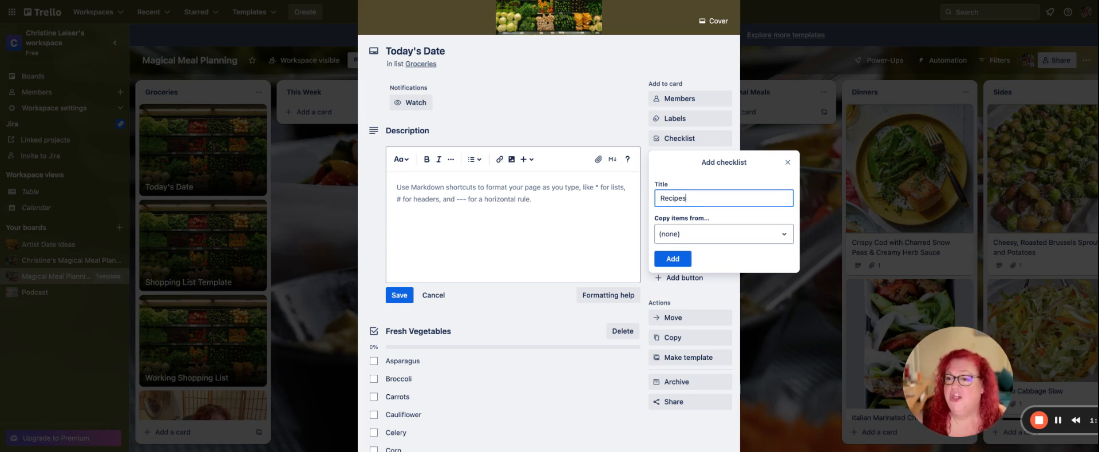
key("Return")
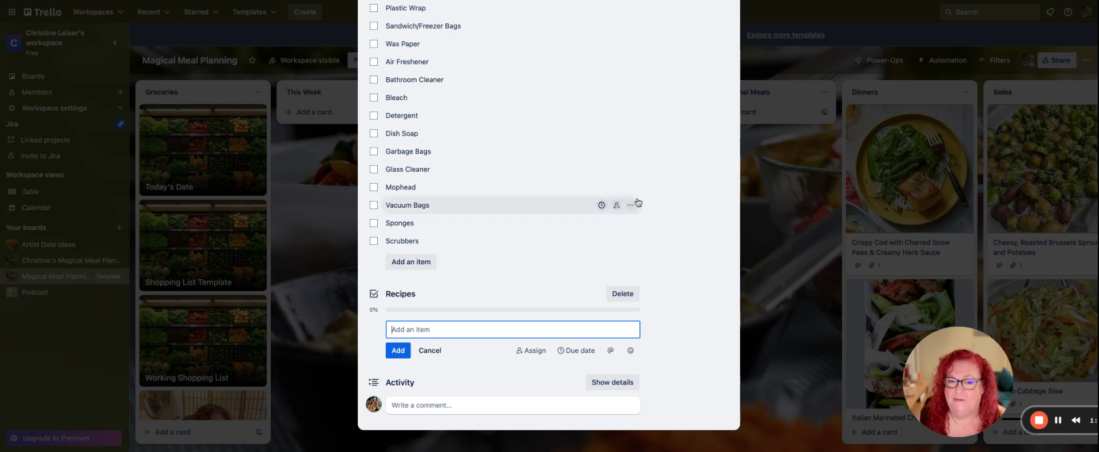
Check off Carrots, Cauliflower, Corn and Greens in the Fresh Vegetables checklist.
scroll(652, 193, "up", 3)
scroll(652, 192, "up", 9)
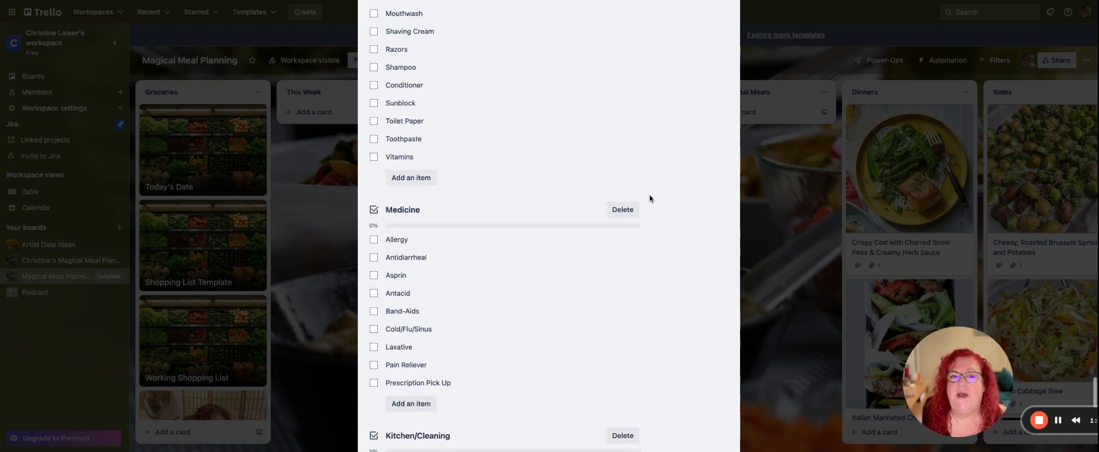
scroll(649, 200, "up", 20)
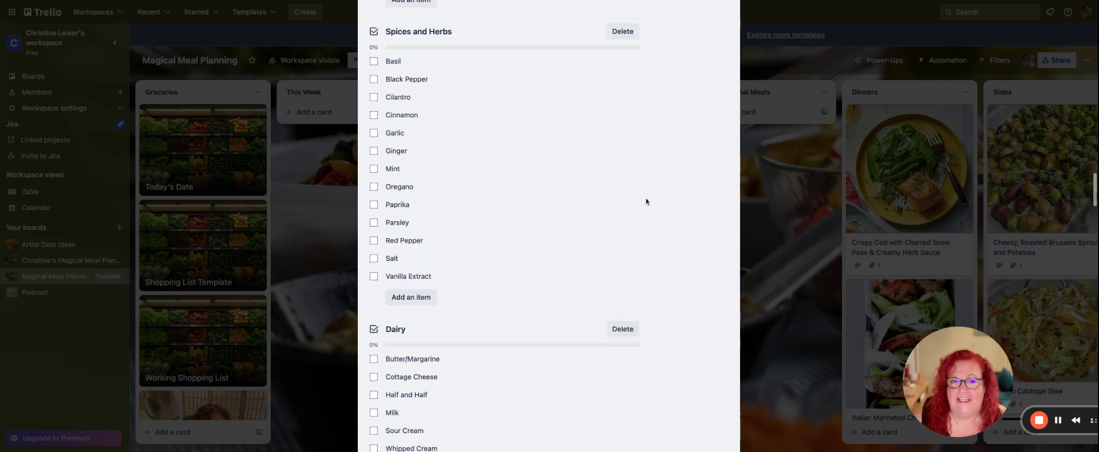
scroll(646, 201, "up", 20)
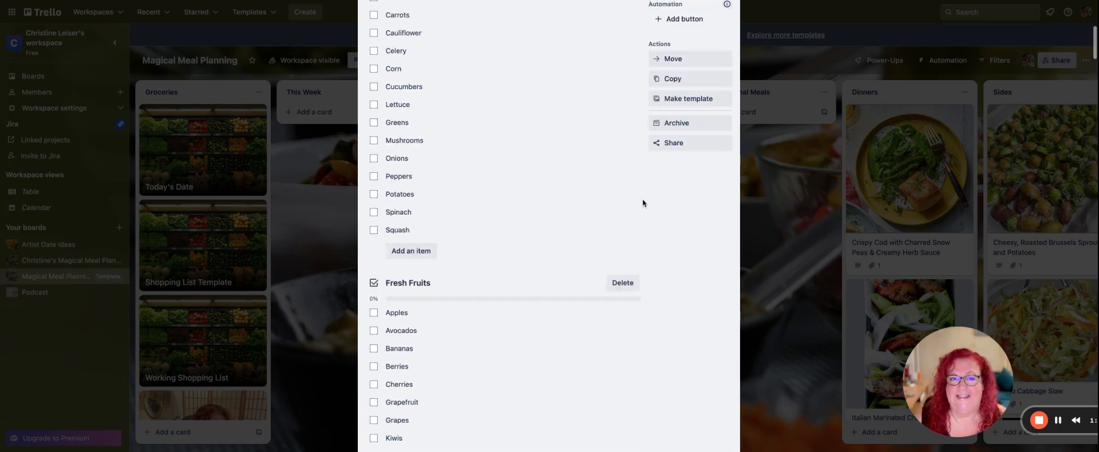
scroll(509, 271, "down", 3)
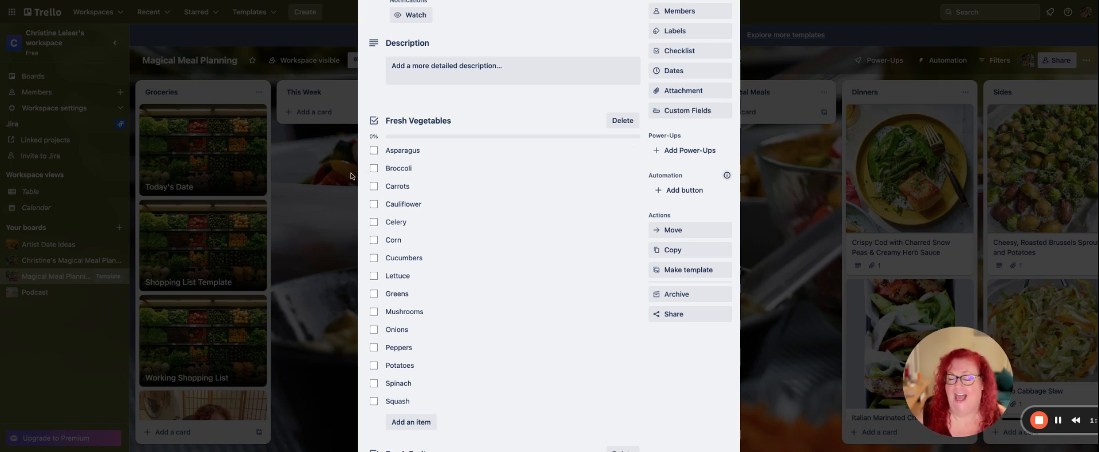
left_click(374, 186)
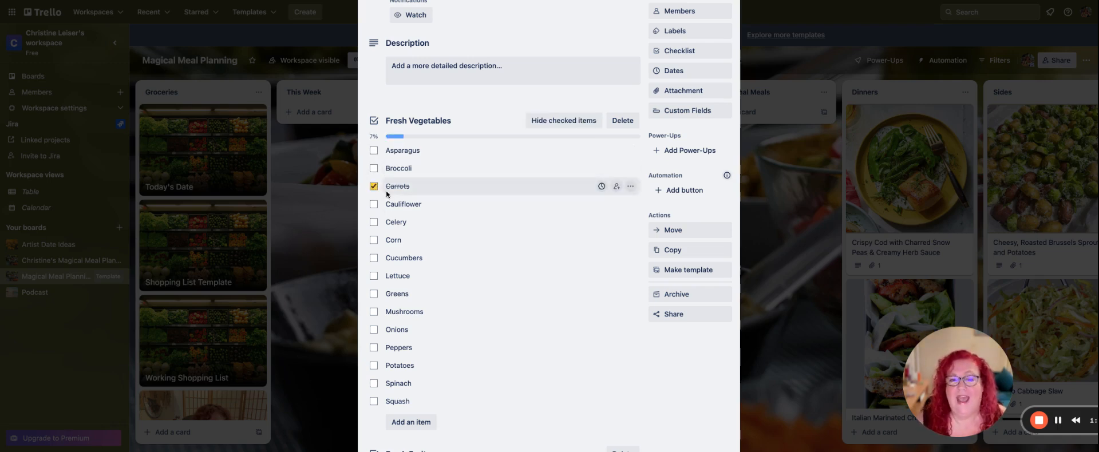
left_click(374, 204)
left_click(373, 240)
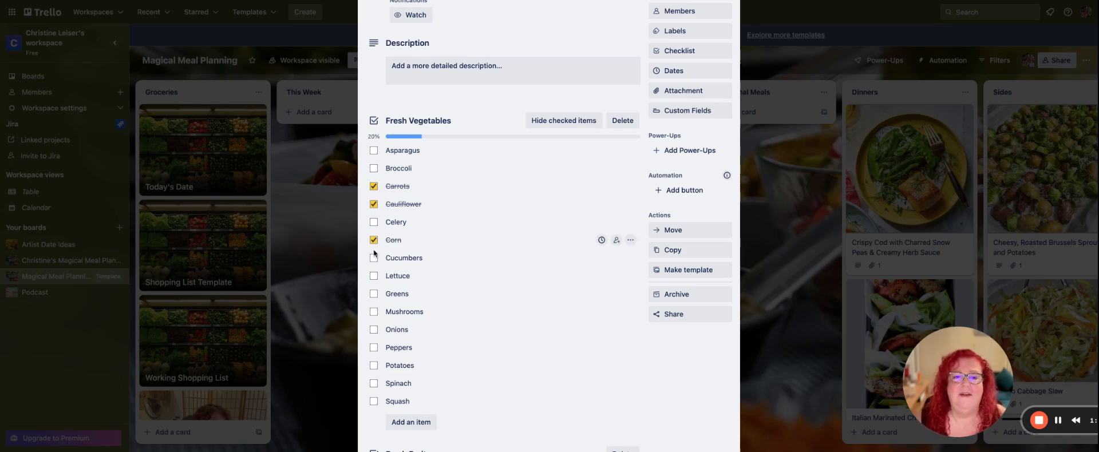
left_click(373, 294)
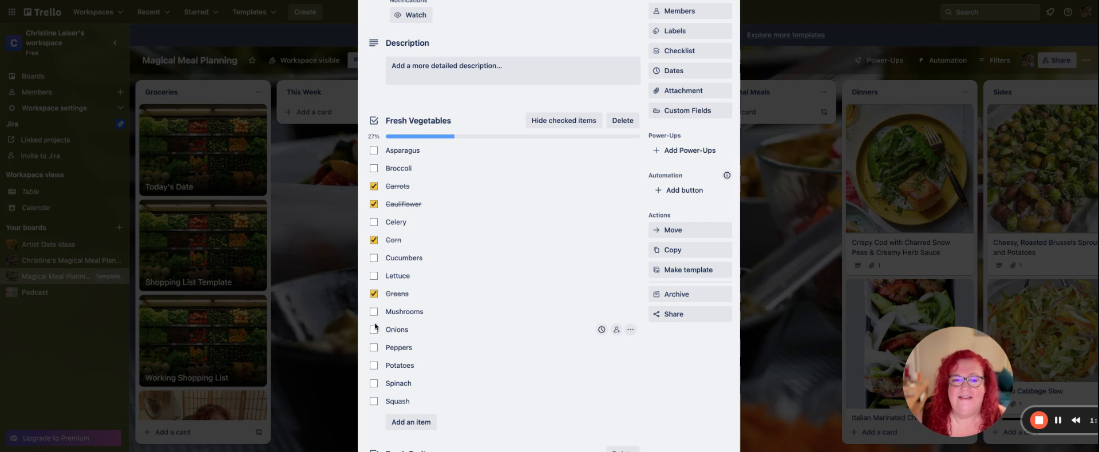
Hide the checked items in the Fresh Vegetables checklist, showing them once more before hiding them again.
left_click(575, 120)
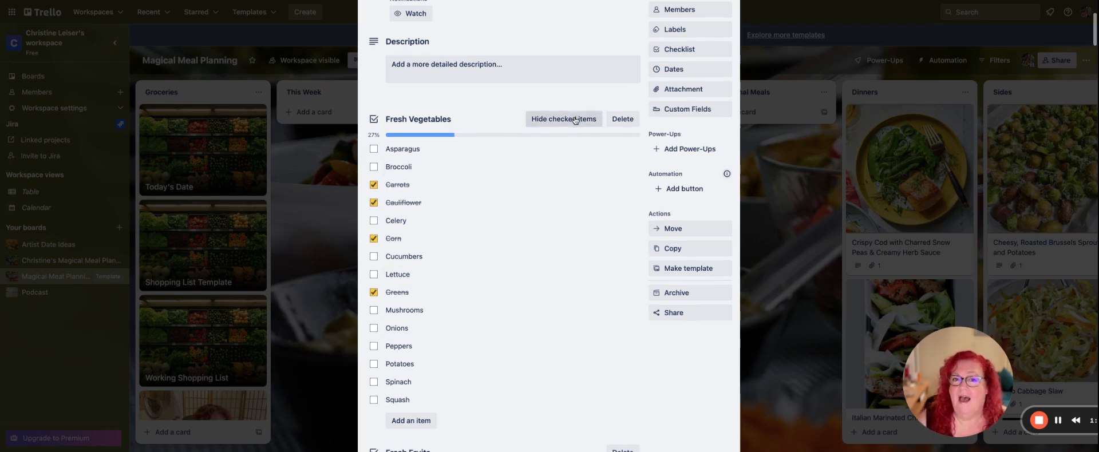
scroll(575, 120, "down", 1)
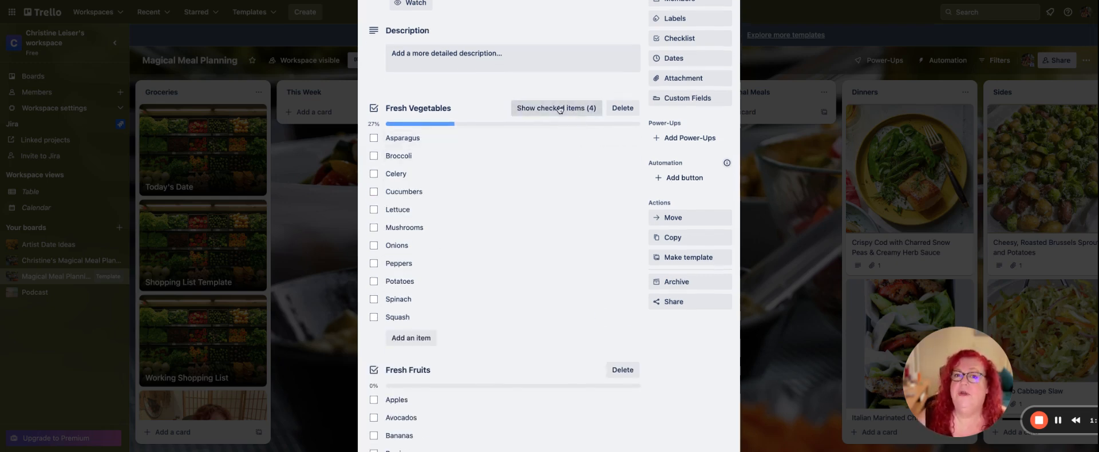
left_click(559, 109)
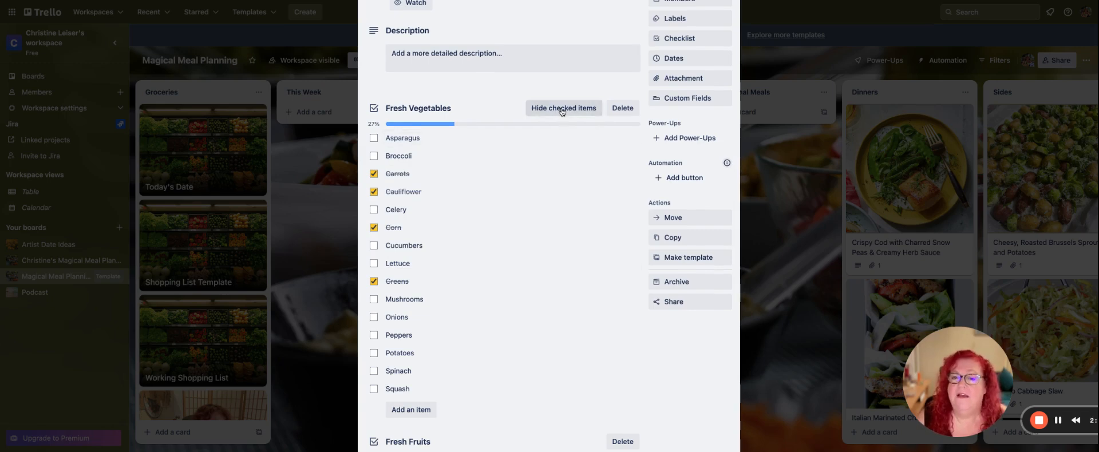
left_click(561, 110)
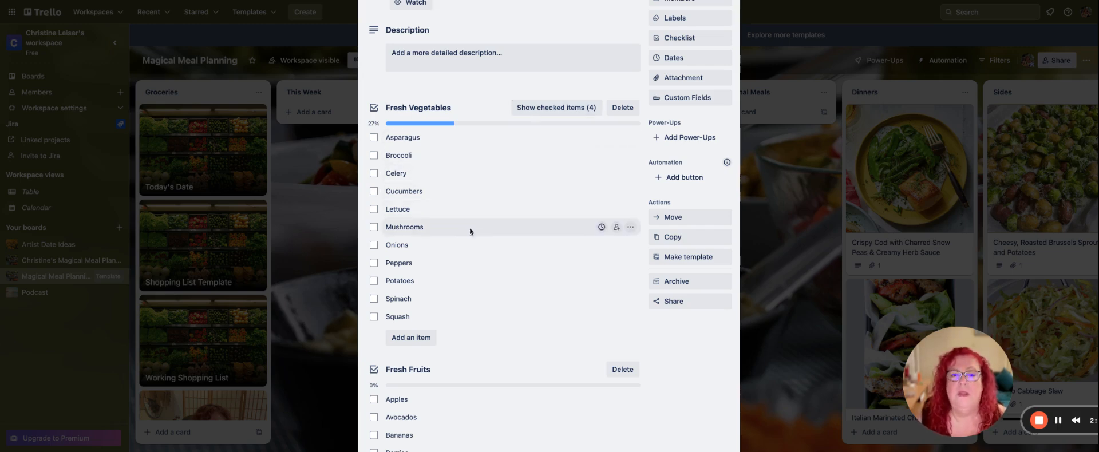
Add the items "Onions" and "Okra" to the Fresh Vegetables checklist.
left_click(415, 342)
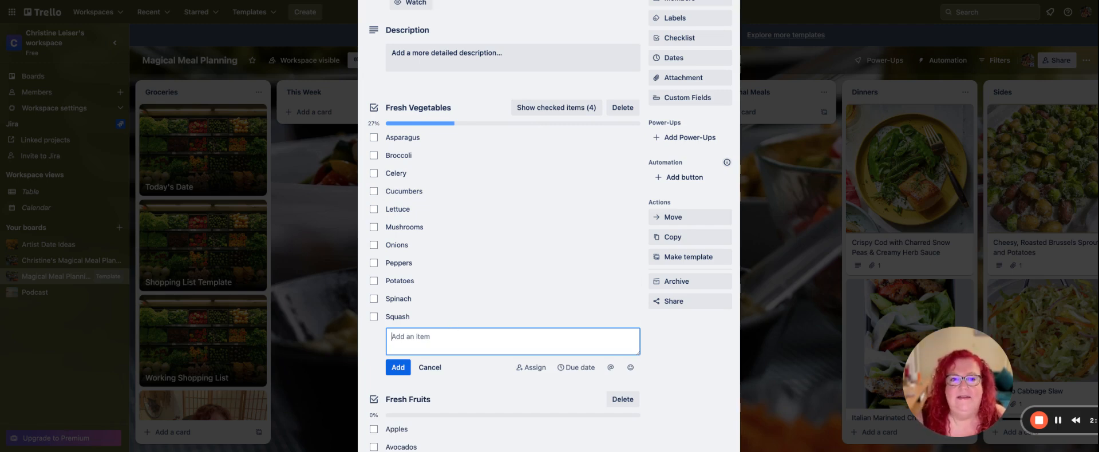
type("Onions")
key("Return")
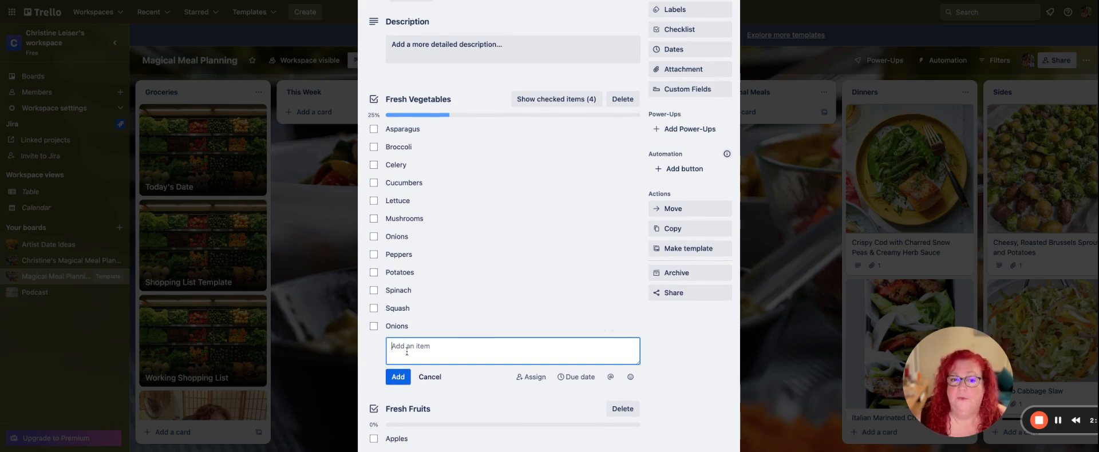
type("Okra")
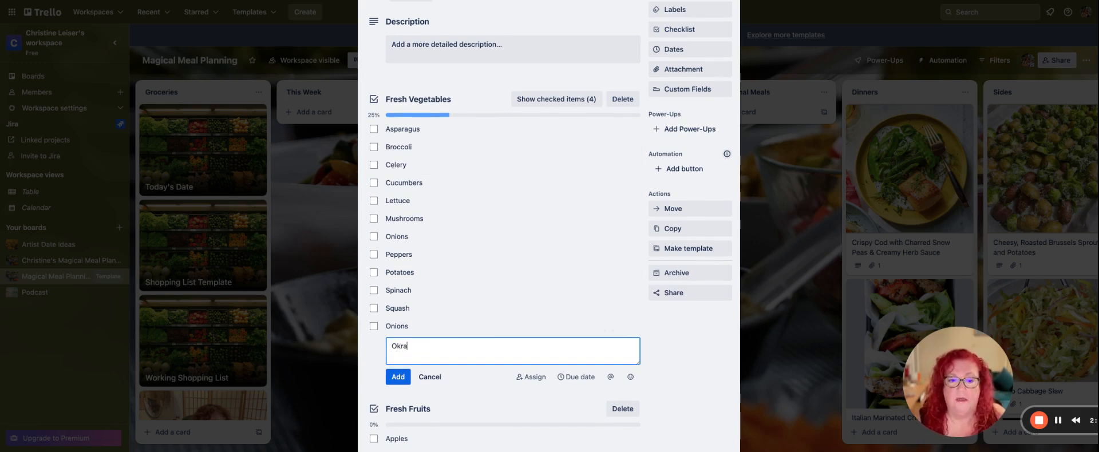
key("Return")
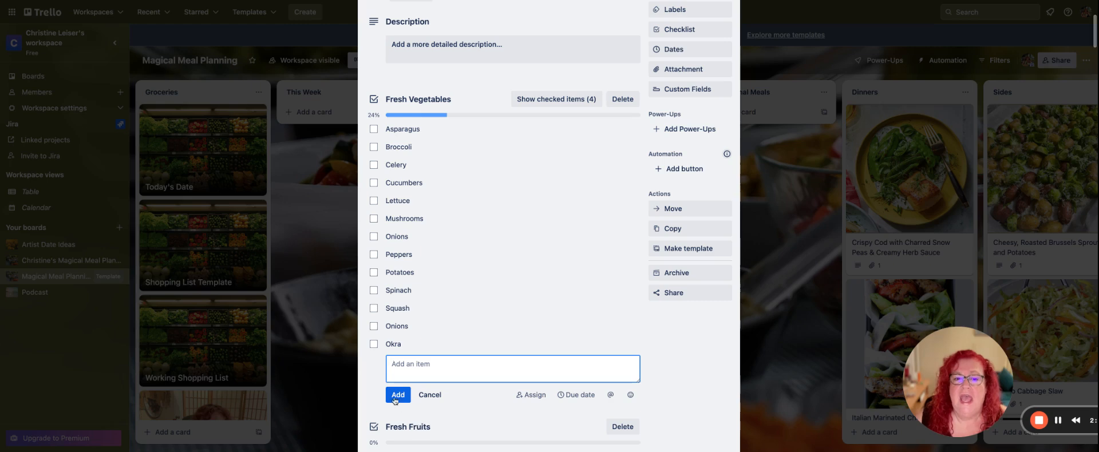
left_click(431, 396)
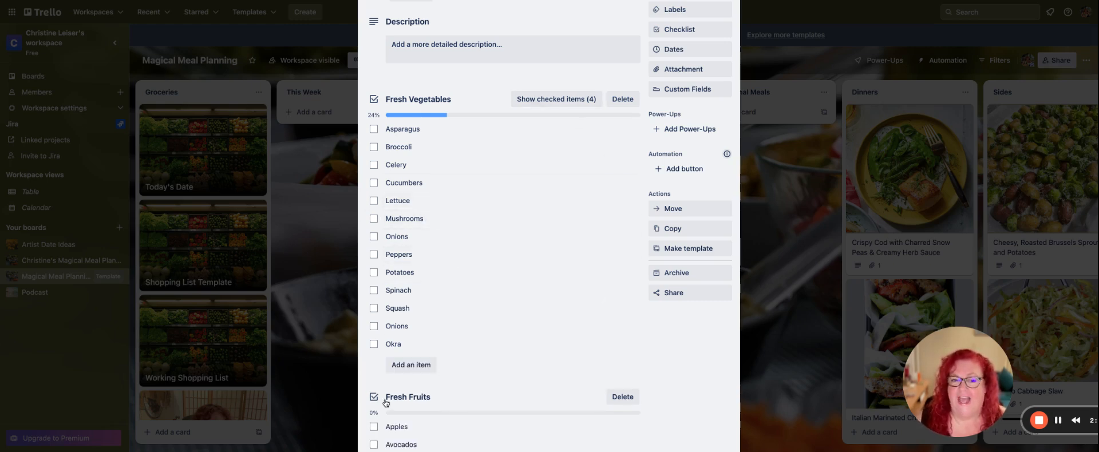
Check off Spinach, Squash and Peppers in the Fresh Vegetables checklist, then briefly show the checked items and hide them again.
left_click(374, 291)
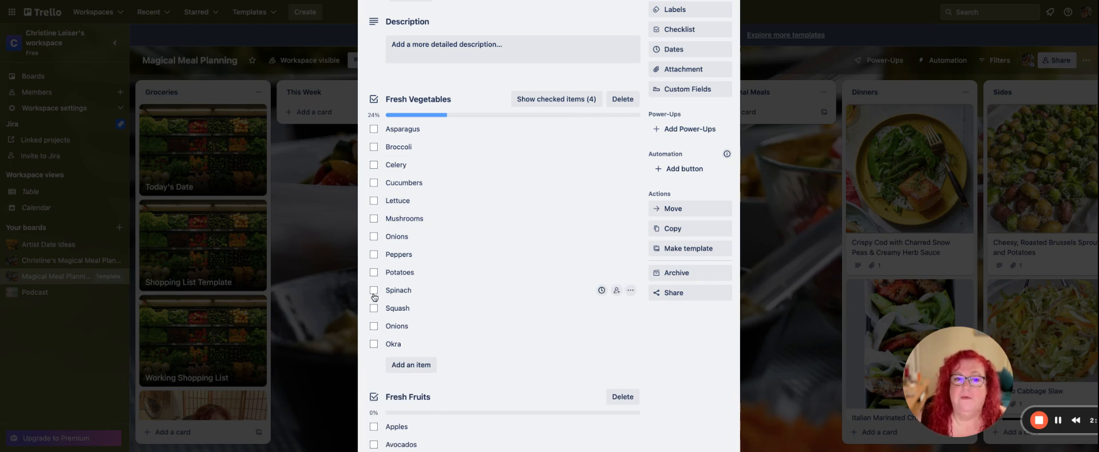
left_click(374, 291)
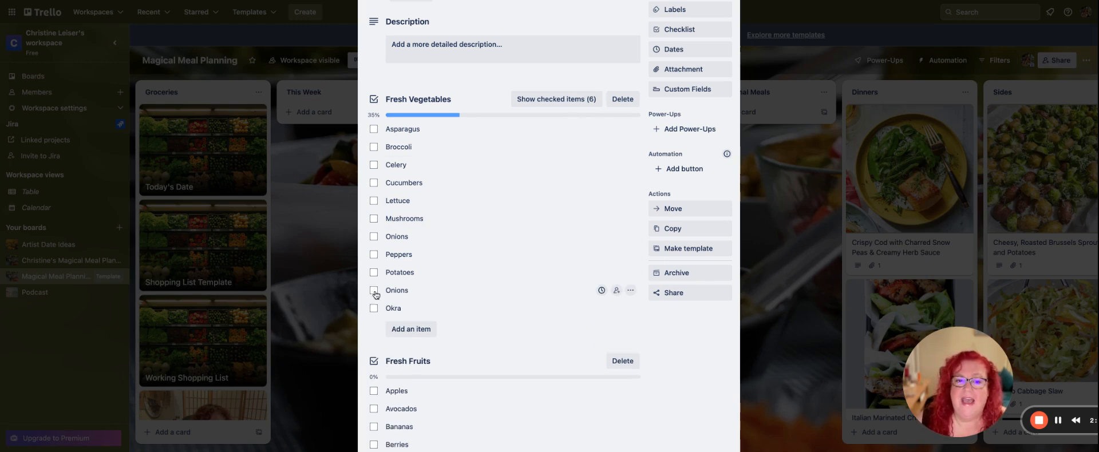
left_click(374, 255)
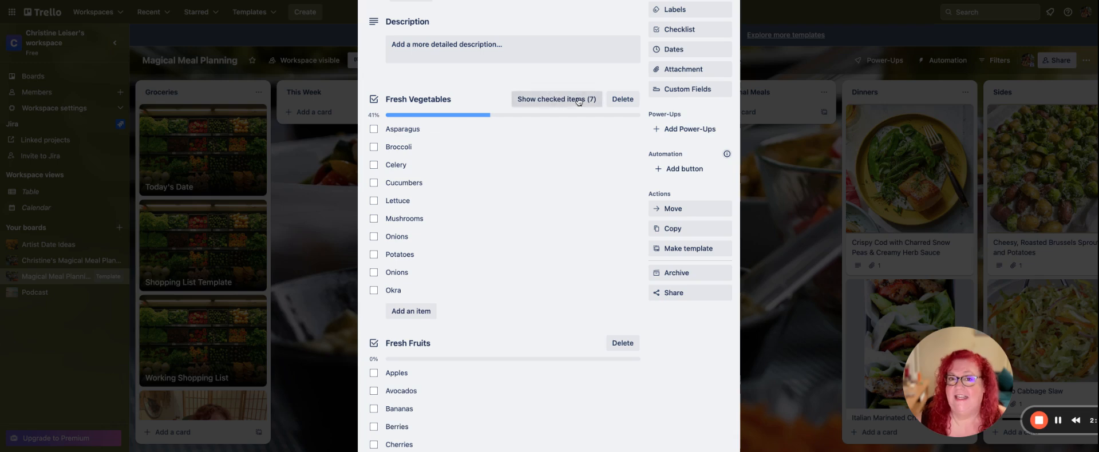
left_click(578, 100)
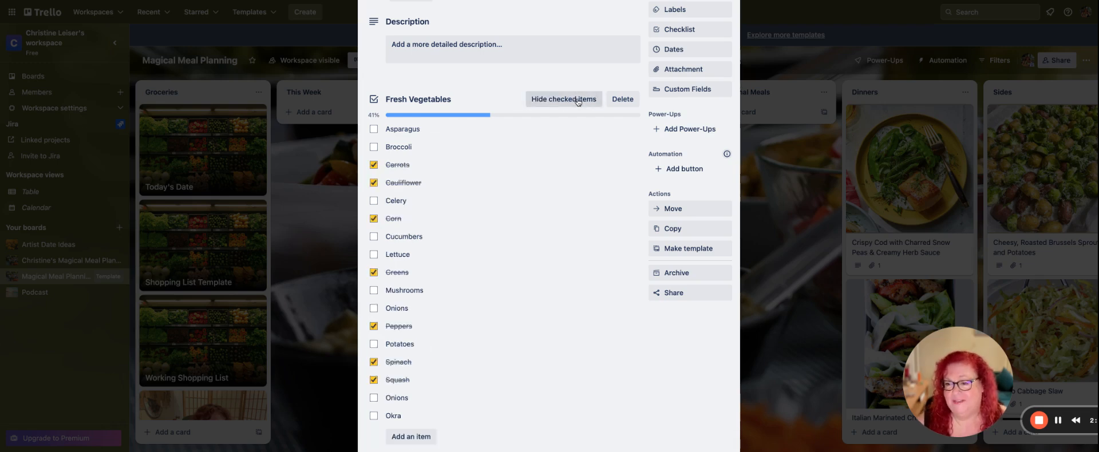
left_click(578, 101)
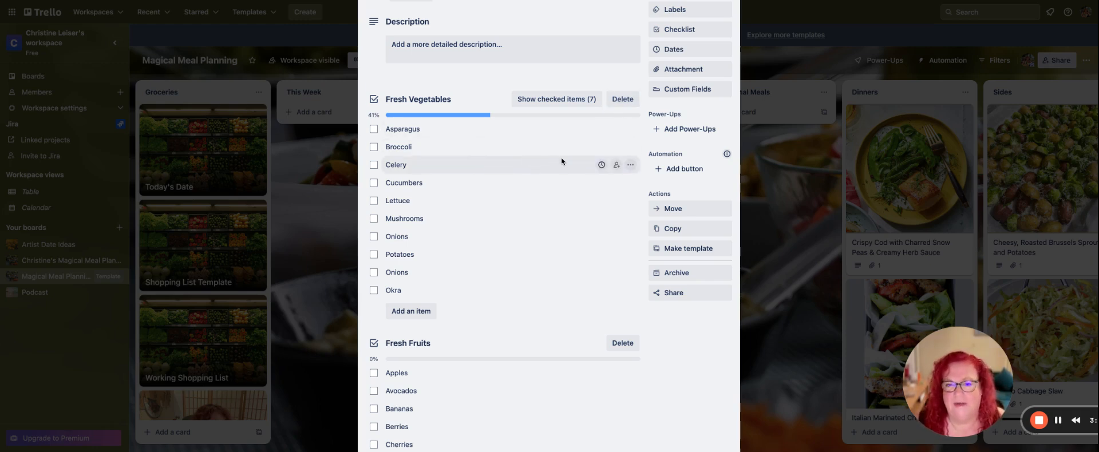
Look through the card's other grocery checklists, from Fresh Fruits through Refrigerated Items and Frozen to Condiments/Sauces.
scroll(552, 174, "down", 1)
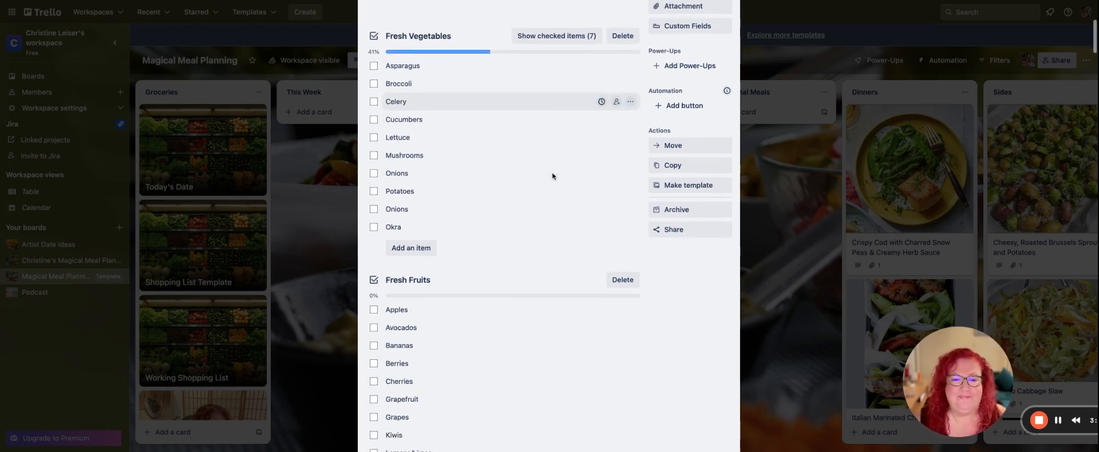
scroll(551, 178, "down", 5)
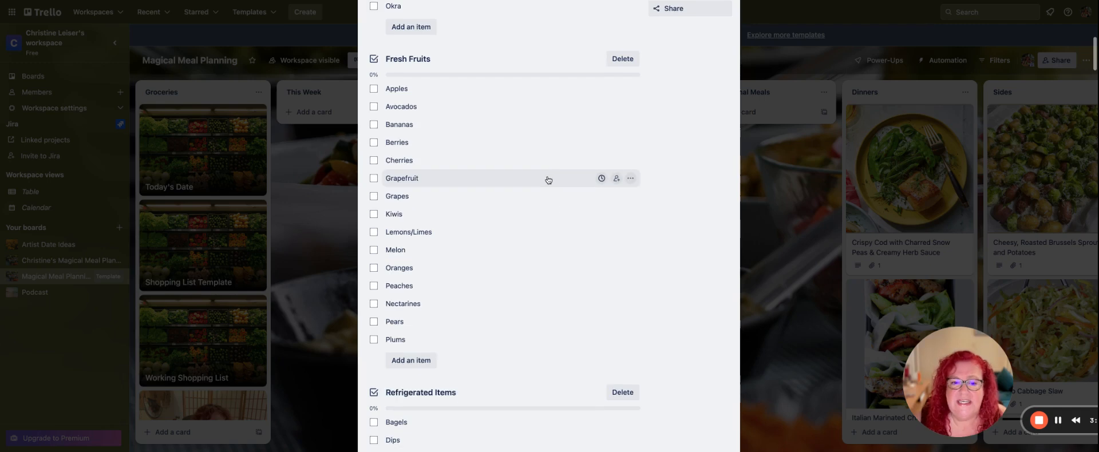
scroll(548, 179, "down", 4)
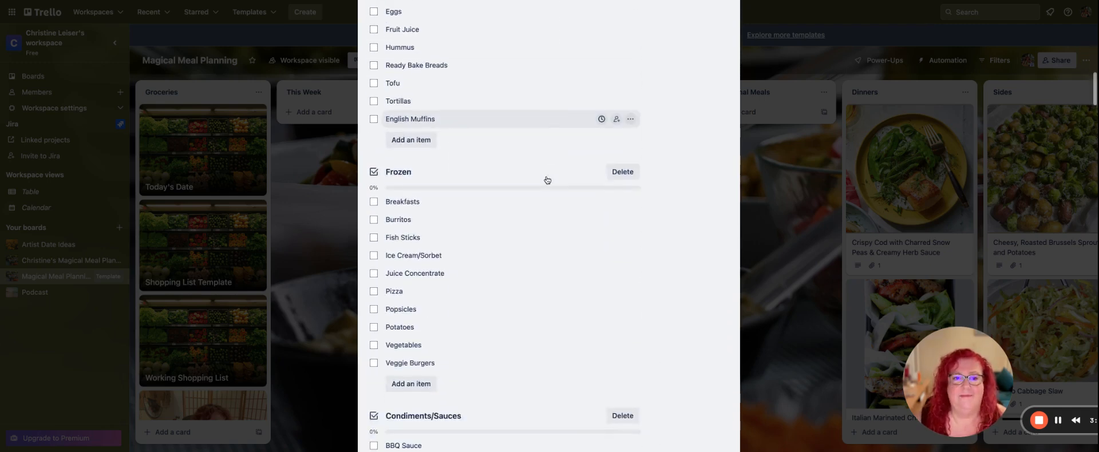
scroll(546, 181, "up", 1)
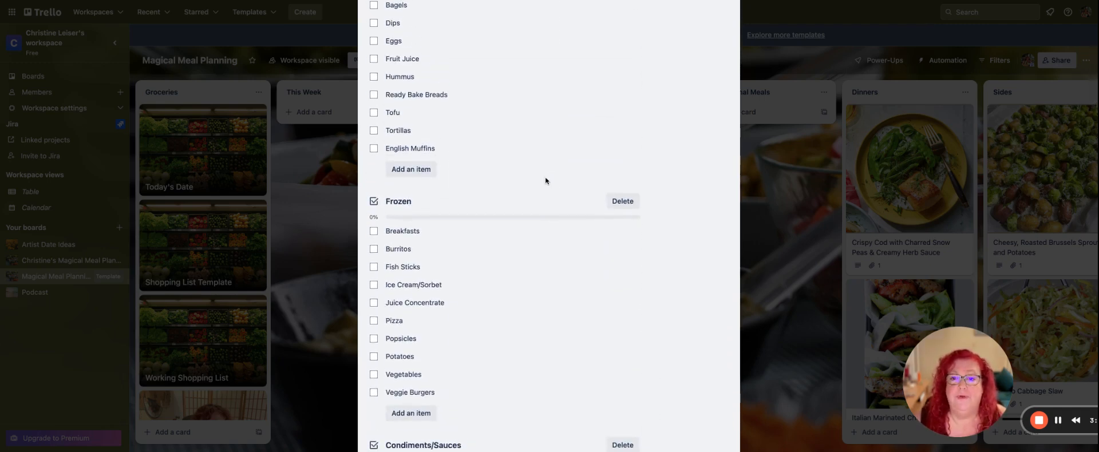
scroll(547, 181, "down", 2)
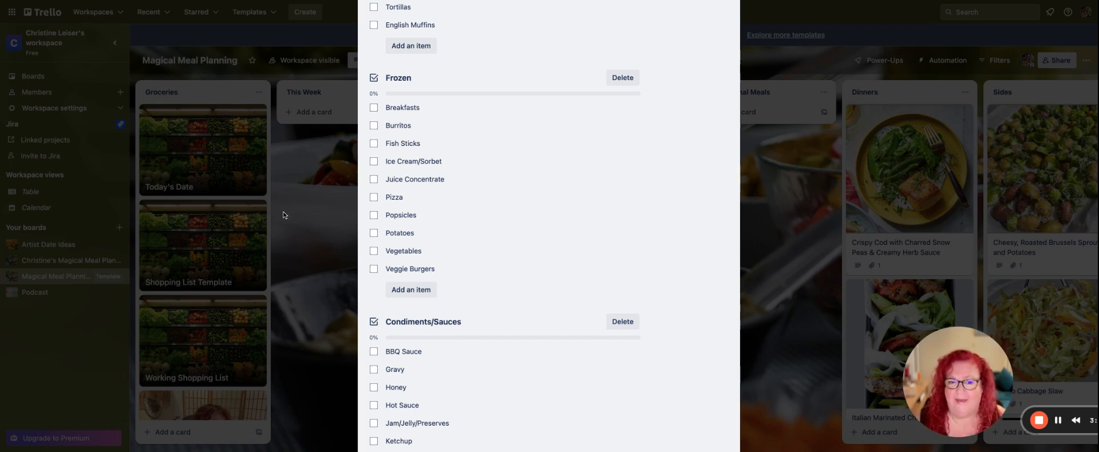
scroll(465, 215, "up", 10)
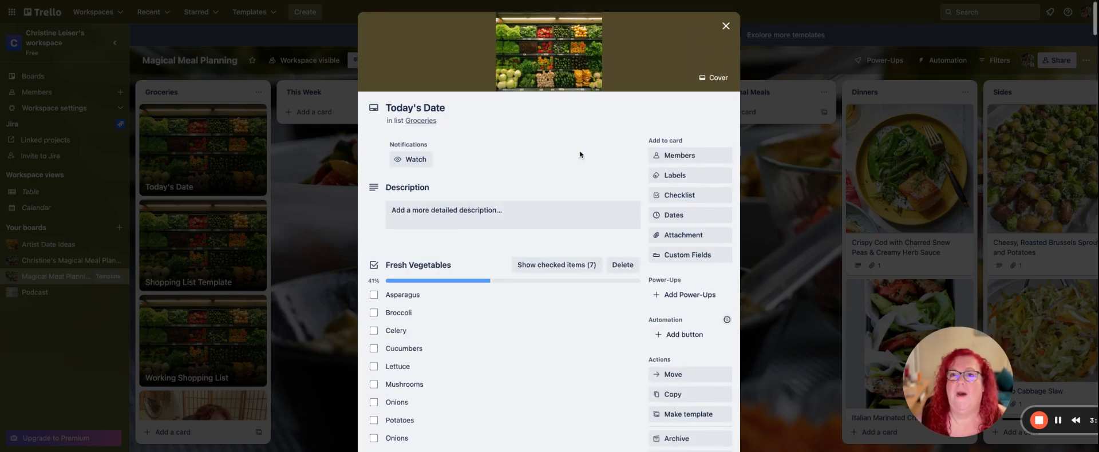
Close the Today's Date card and move the Crispy Cod with Charred Snow Peas card from Dinners into This Week.
left_click(725, 25)
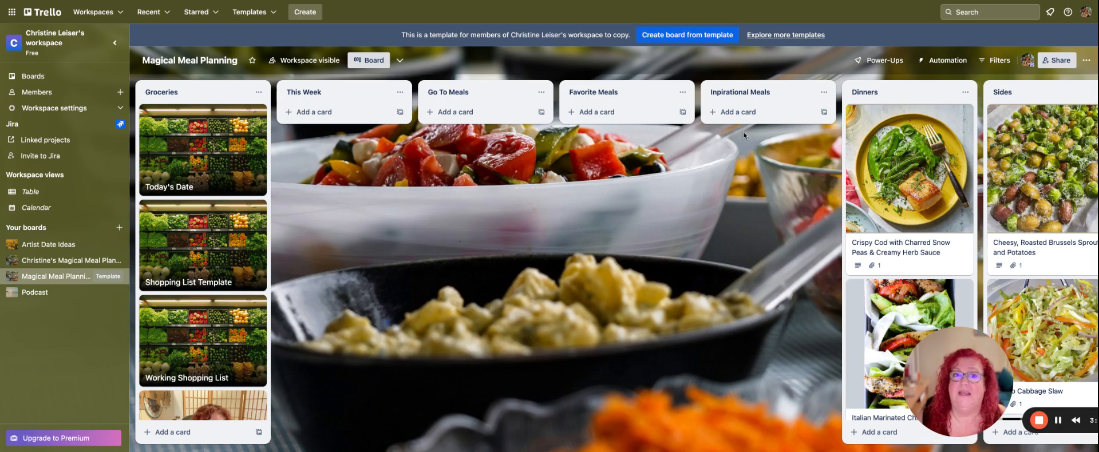
left_click_drag(938, 175, 356, 136)
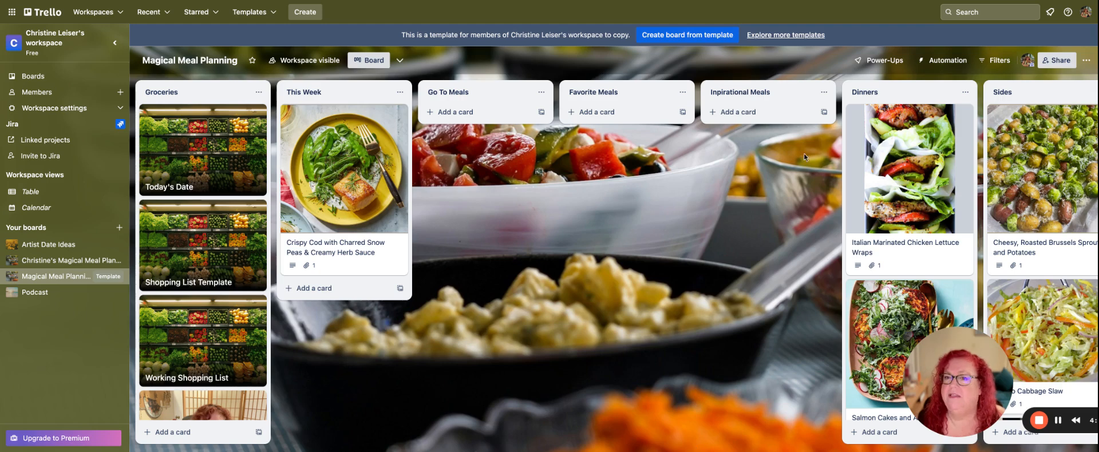
Add a card named "Corn Chowder" to the Inpirational Meals list.
scroll(734, 347, "right", 5)
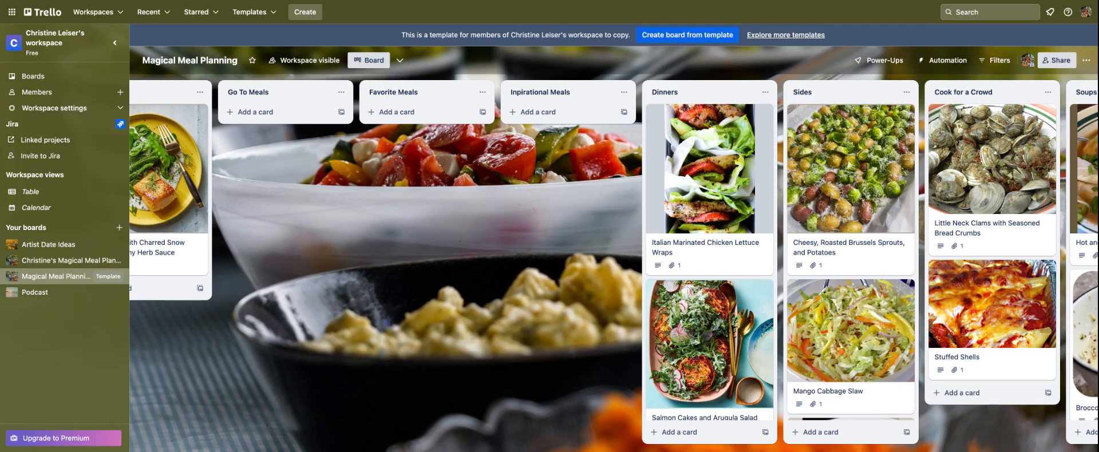
left_click(517, 114)
type("Corn")
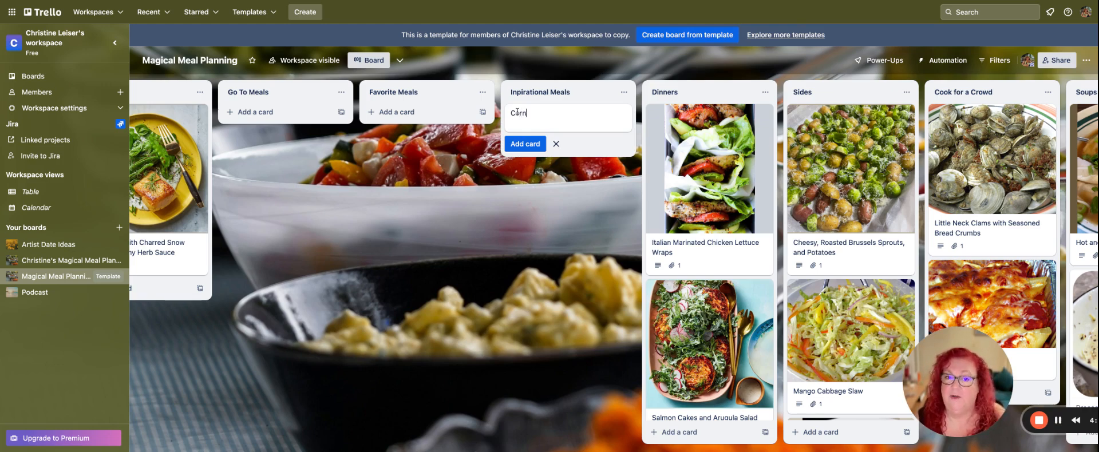
type(" Chows")
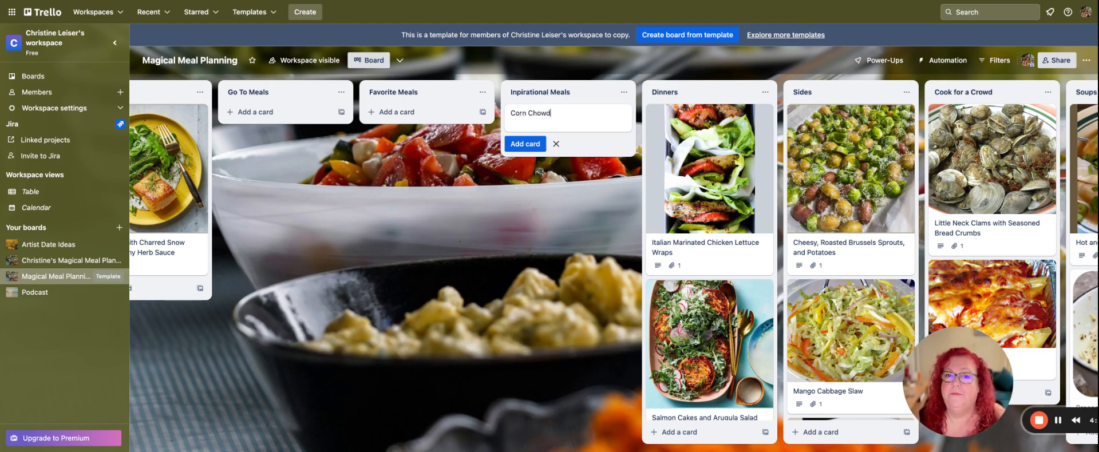
type("er")
key("Return")
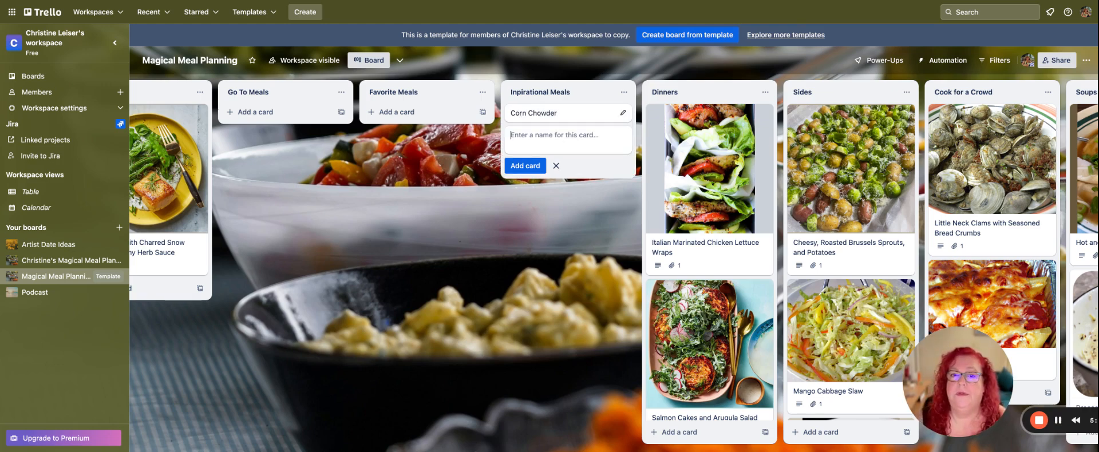
Open the Corn Chowder card and paste the copied recipe into its description.
left_click(580, 118)
left_click(424, 175)
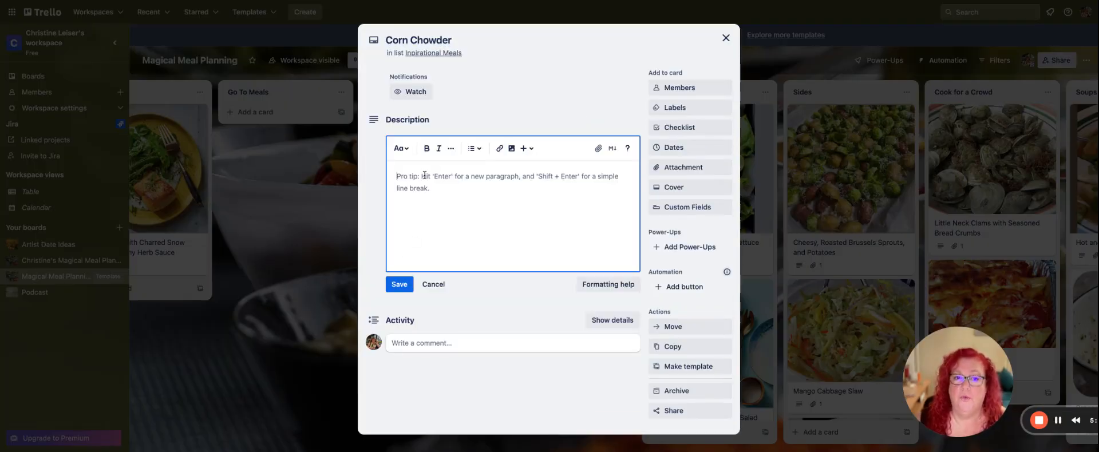
key("ctrl+v")
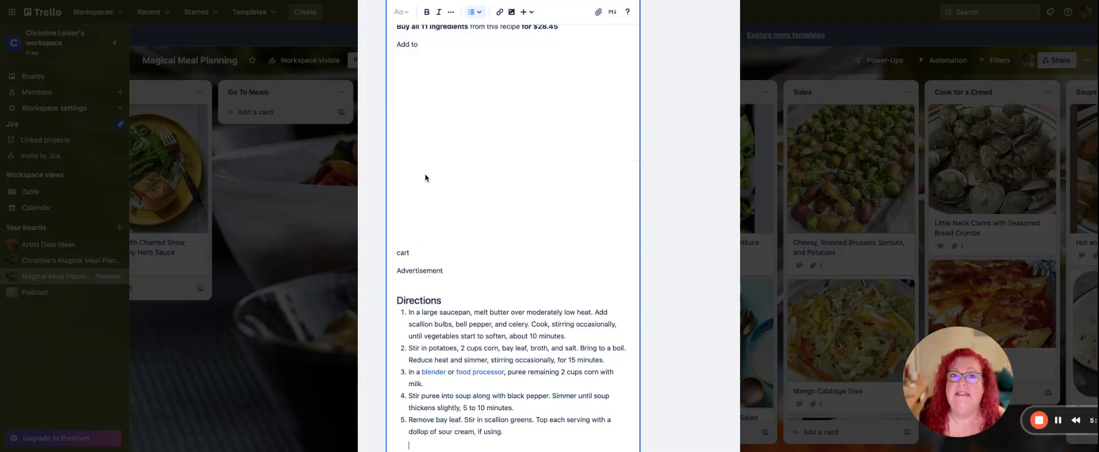
Delete the Walmart and Target logos and the "Buy all 11 ingredients" and "Add to" lines from the pasted recipe.
scroll(397, 278, "up", 6)
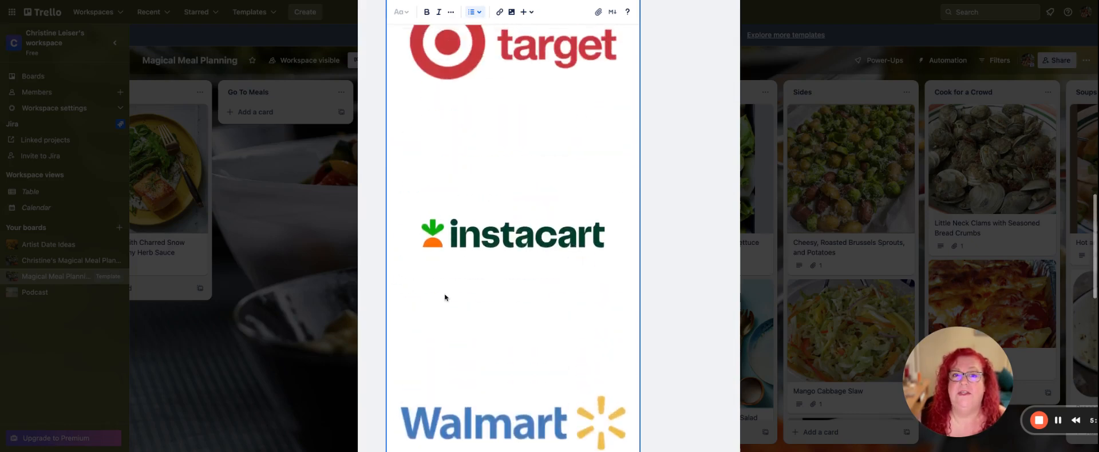
scroll(476, 314, "down", 3)
left_click(476, 261)
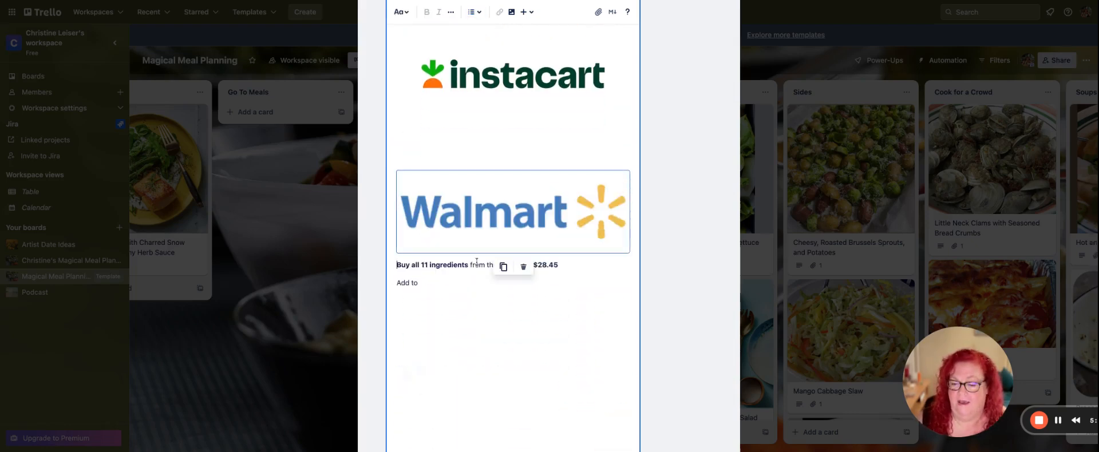
key("Delete")
scroll(503, 228, "up", 3)
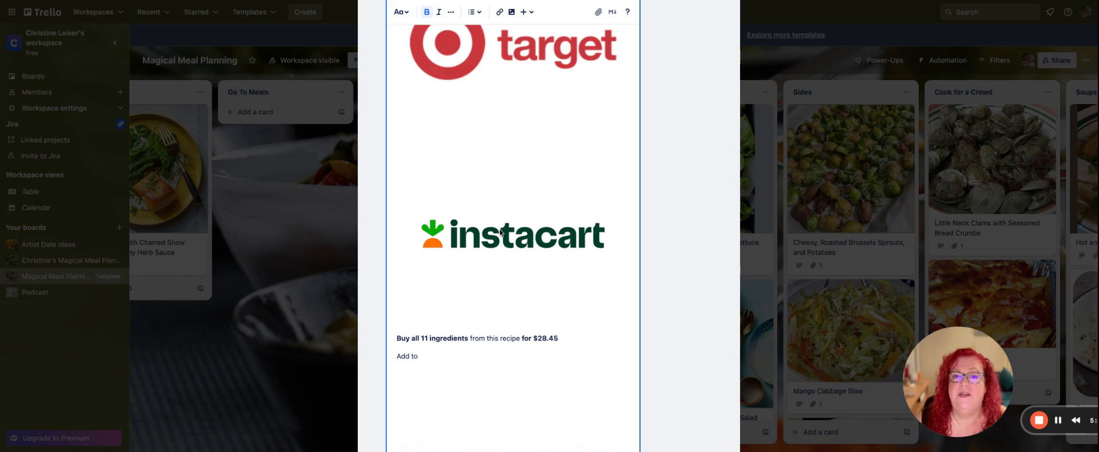
left_click_drag(439, 359, 408, 52)
key("Delete")
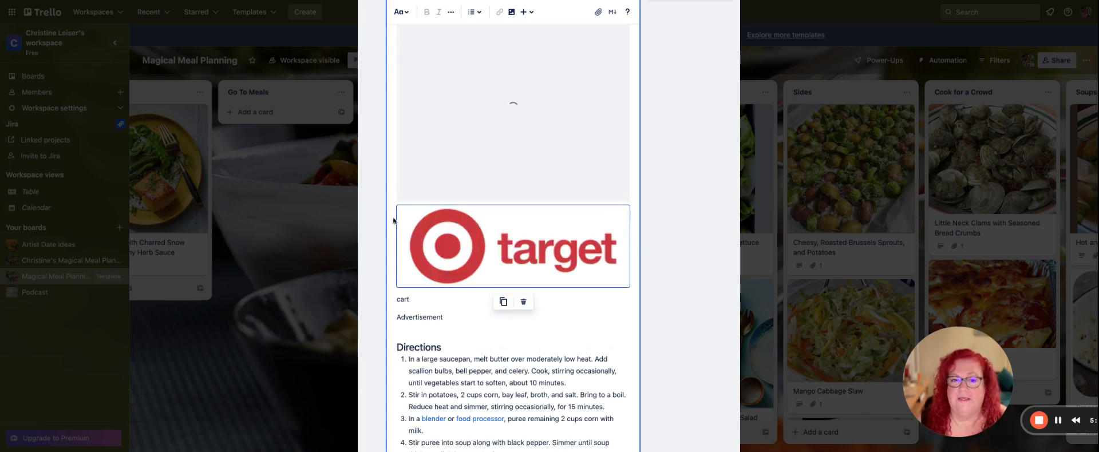
key("Delete")
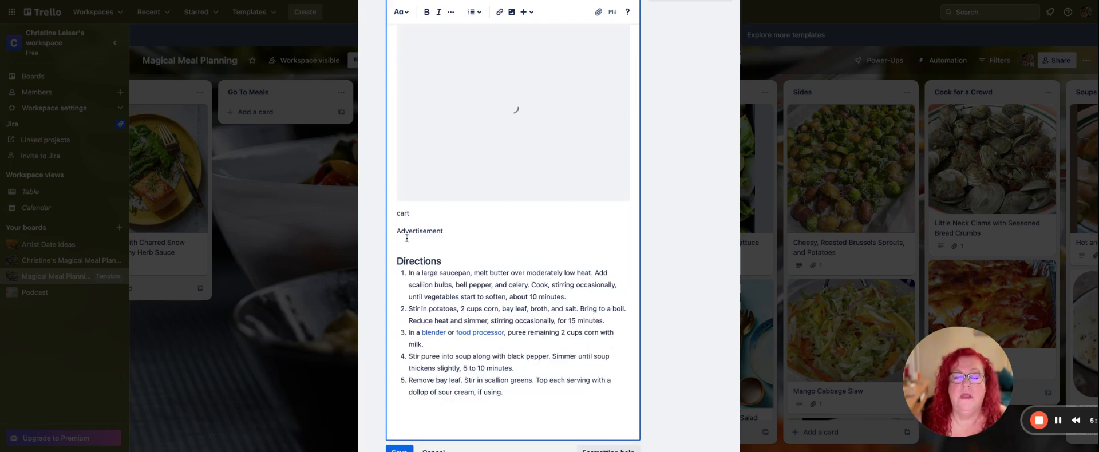
Delete the Local Offers section, Instacart logo, and cart and Advertisement lines above Directions, and save the Corn Chowder description.
scroll(411, 235, "up", 3)
left_click(482, 130)
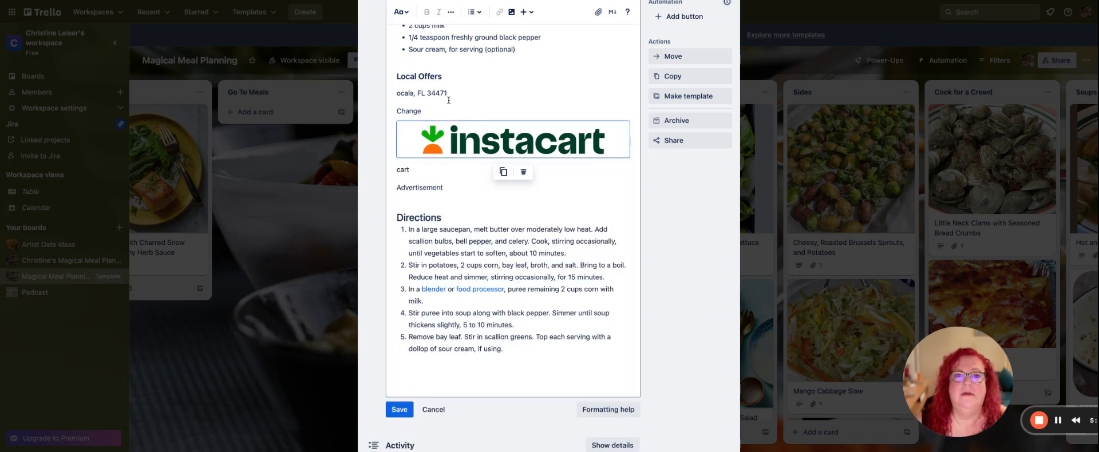
left_click(406, 110)
left_click_drag(405, 111, 393, 74)
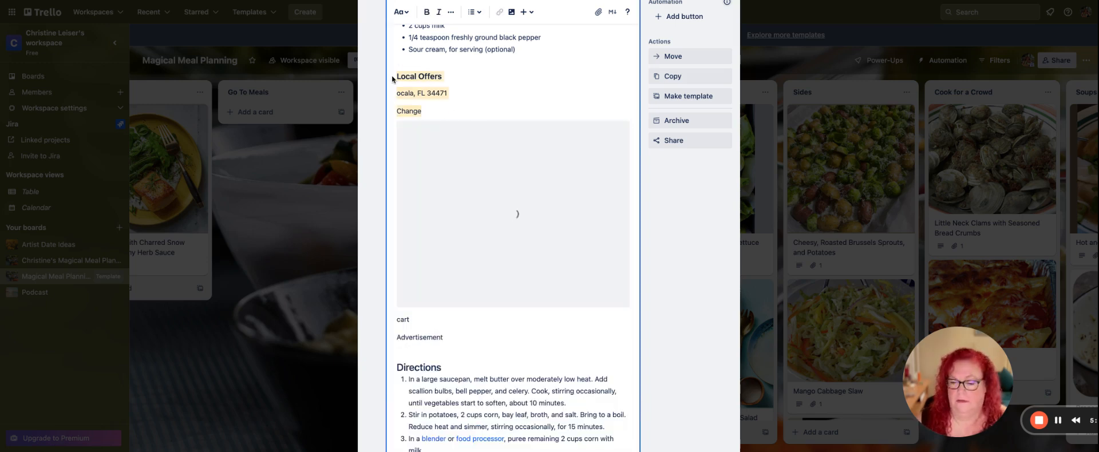
key("Delete")
left_click(433, 133)
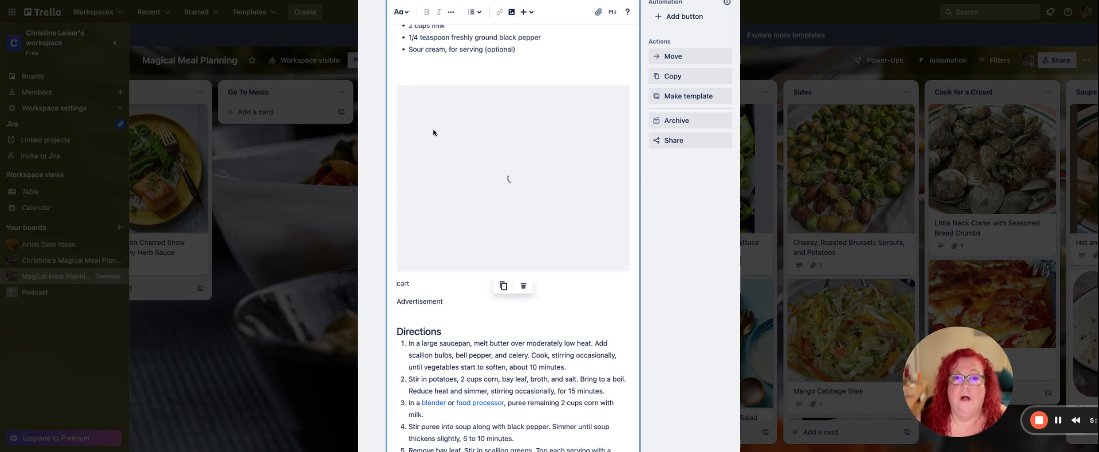
key("Delete")
left_click_drag(449, 127, 396, 99)
key("Delete")
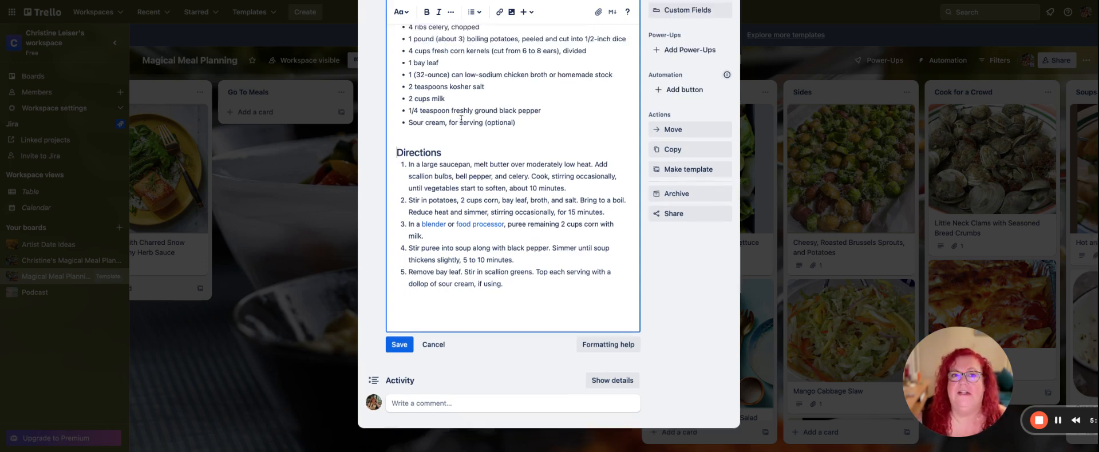
scroll(618, 378, "up", 2)
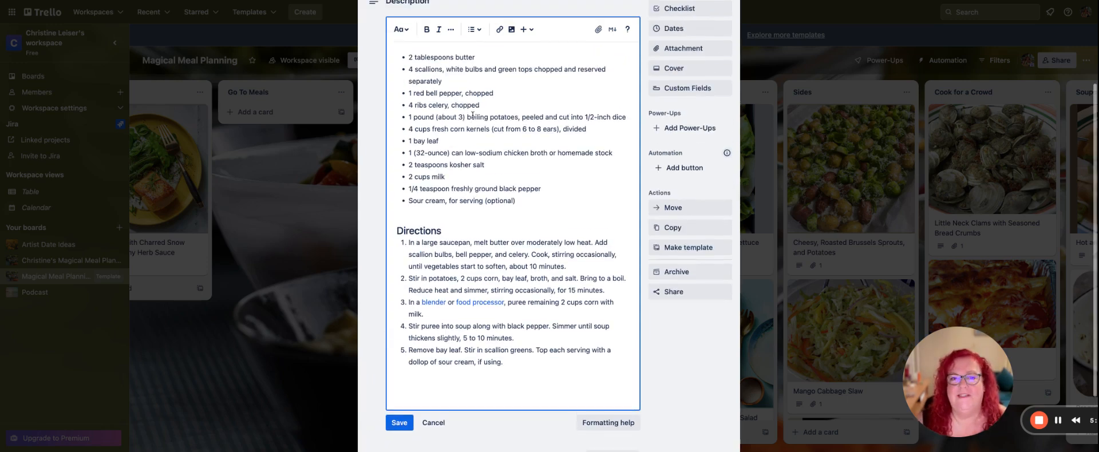
left_click(398, 423)
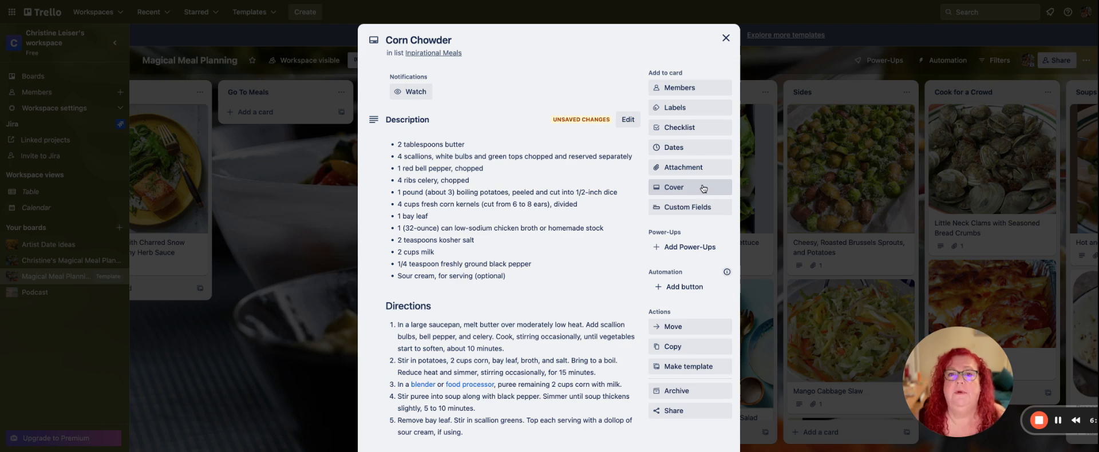
Upload the corn chowder photo as the Corn Chowder card's cover image and close the card.
left_click(705, 191)
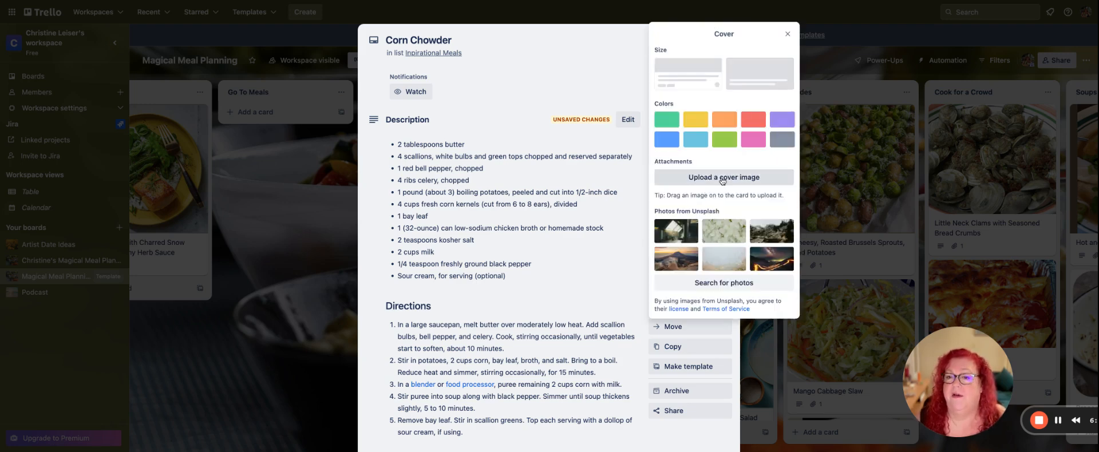
left_click(722, 178)
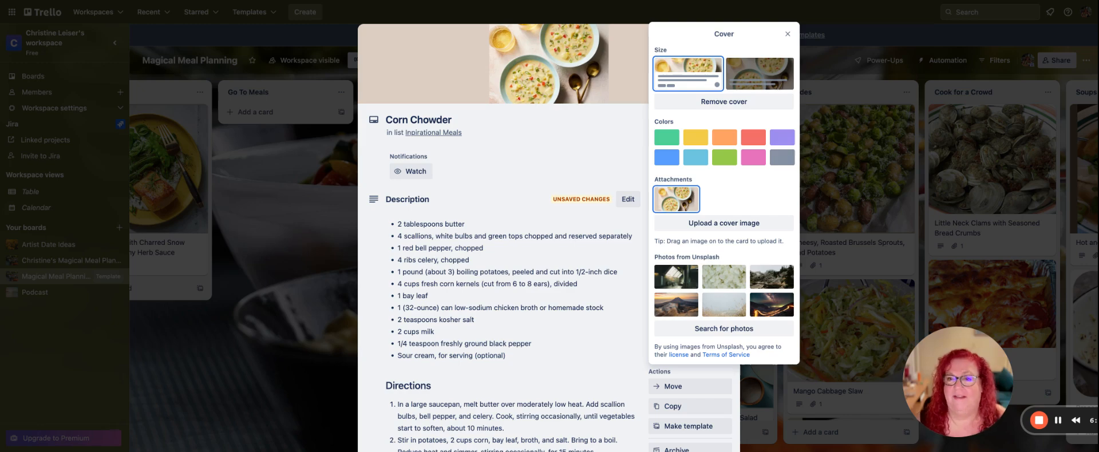
left_click(788, 34)
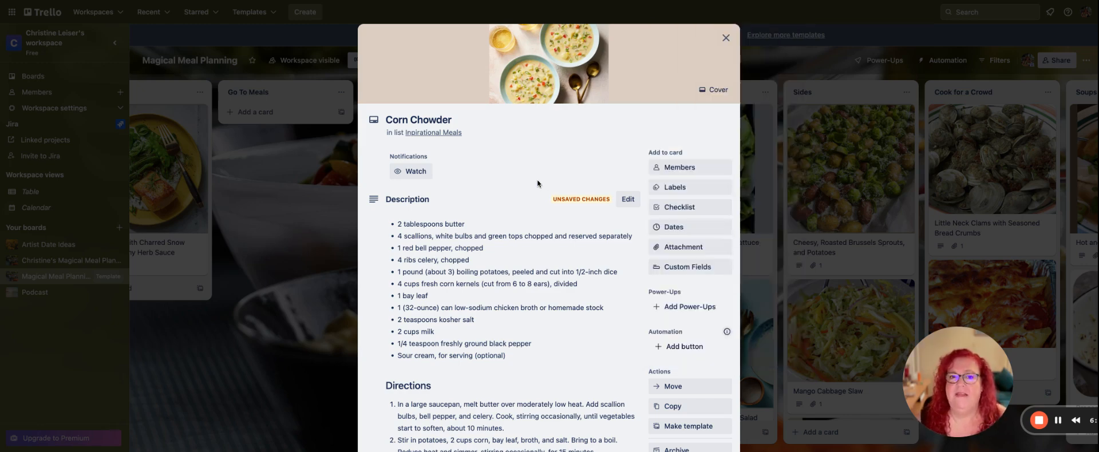
scroll(536, 183, "down", 3)
scroll(537, 181, "up", 3)
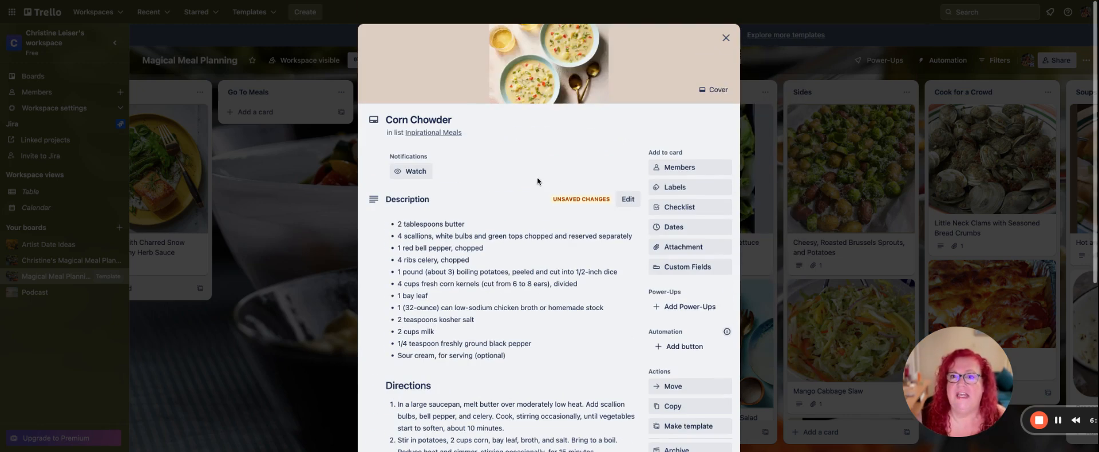
left_click(726, 38)
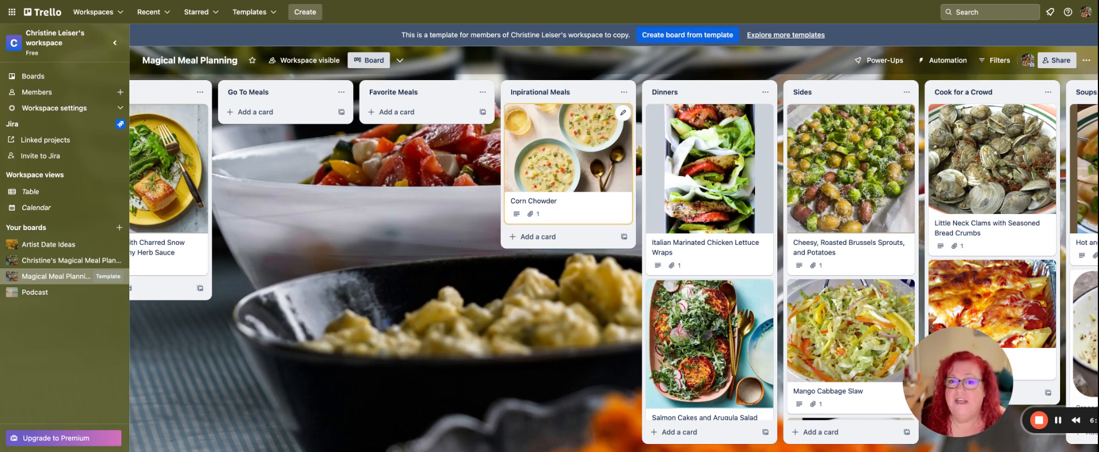
Reopen the Corn Chowder card, copy the full ingredient list from its description, and close the card.
left_click(567, 166)
scroll(459, 256, "down", 3)
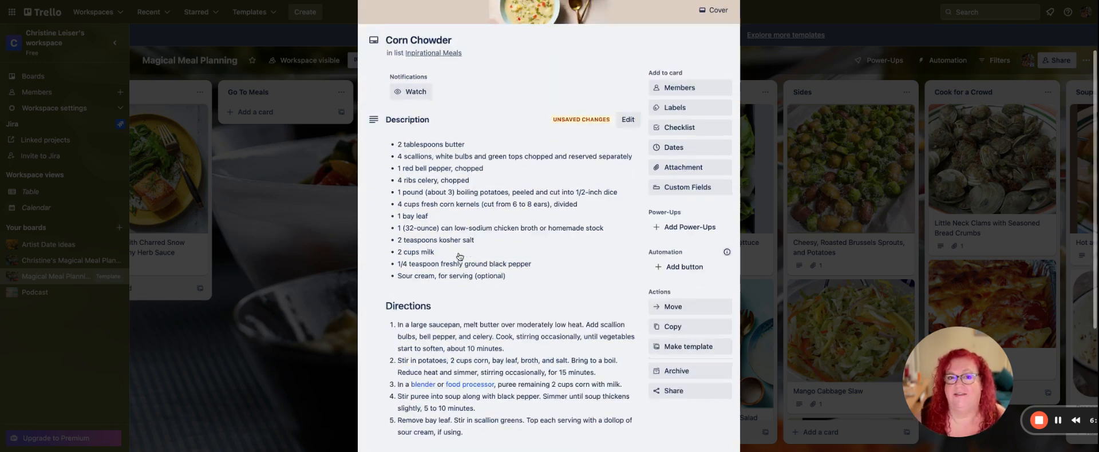
scroll(459, 257, "down", 2)
scroll(571, 180, "up", 5)
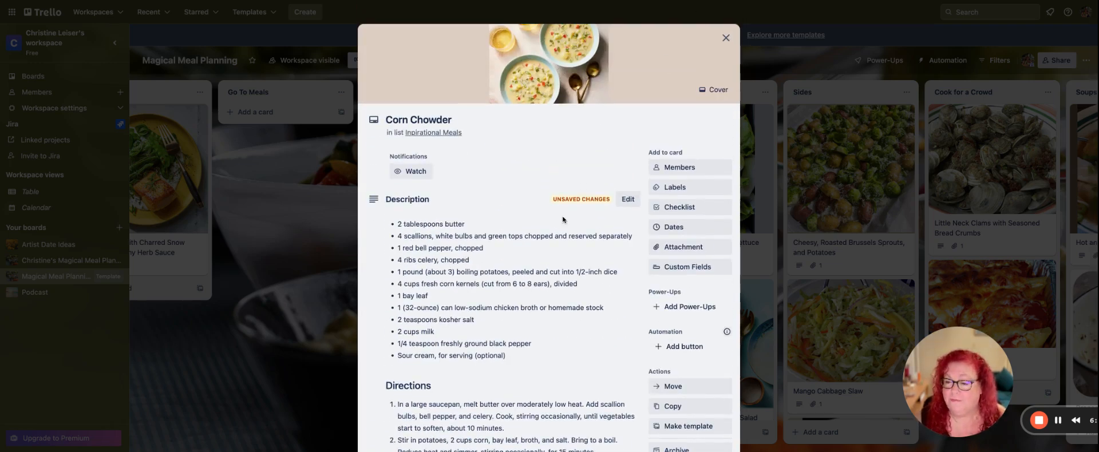
scroll(548, 210, "down", 2)
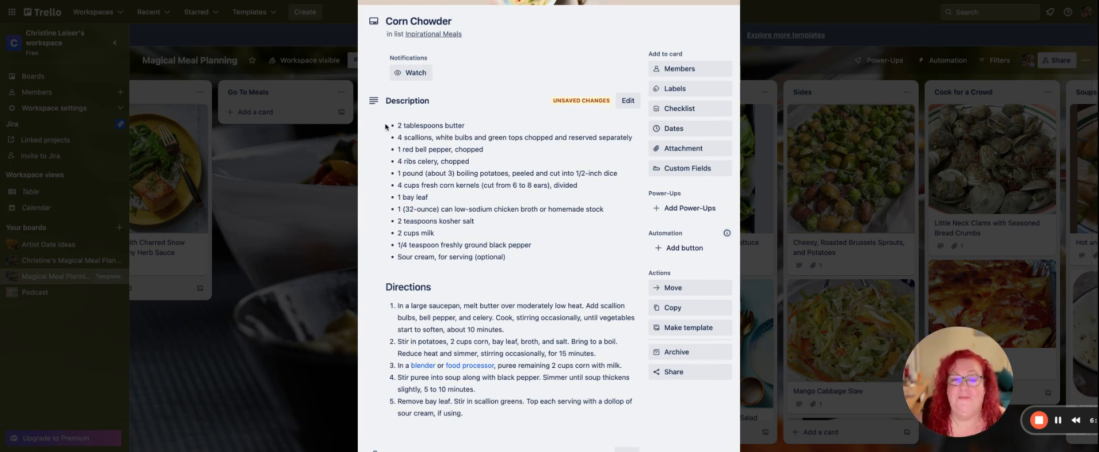
left_click_drag(385, 126, 521, 268)
key("super+c")
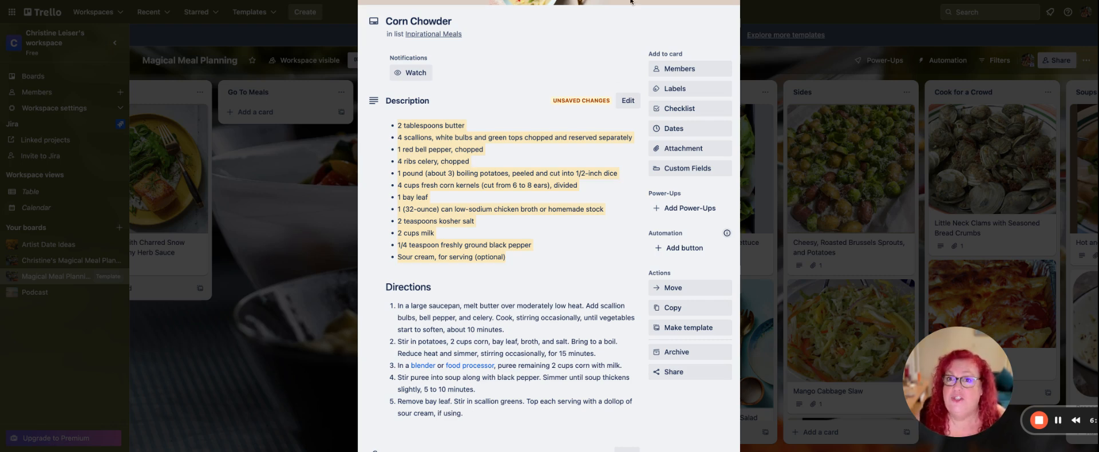
scroll(687, 51, "up", 3)
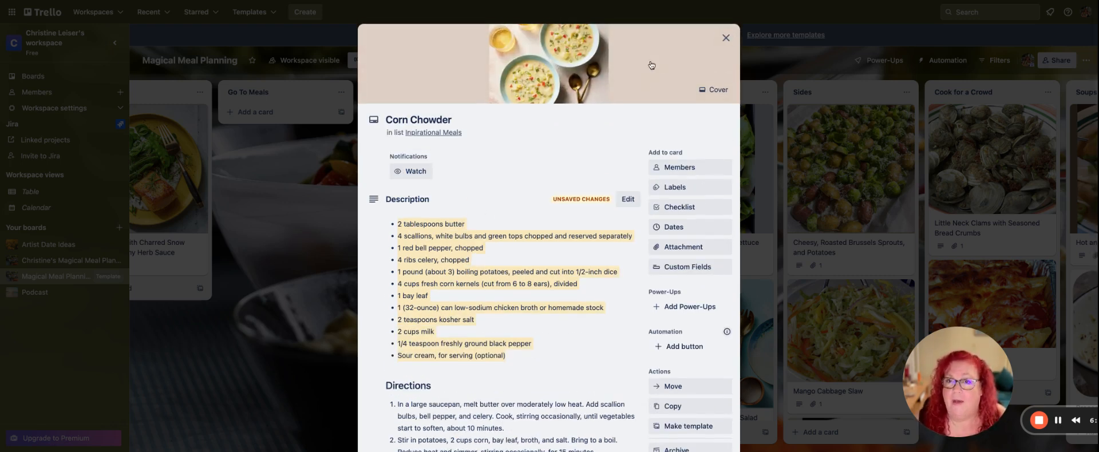
left_click(724, 39)
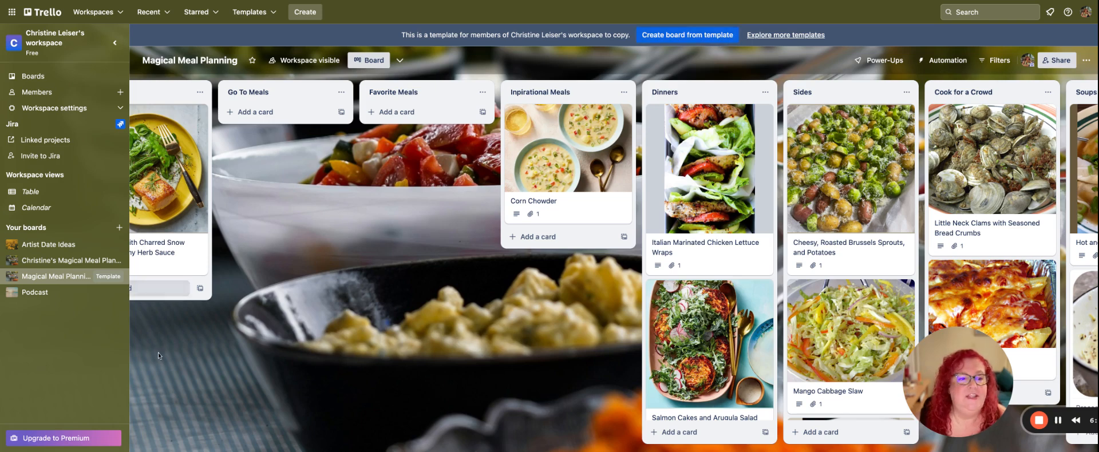
Add a checklist titled "Recipes" to the Today's Date card in Groceries and delete the duplicate Recipes checklist above it.
scroll(340, 366, "left", 5)
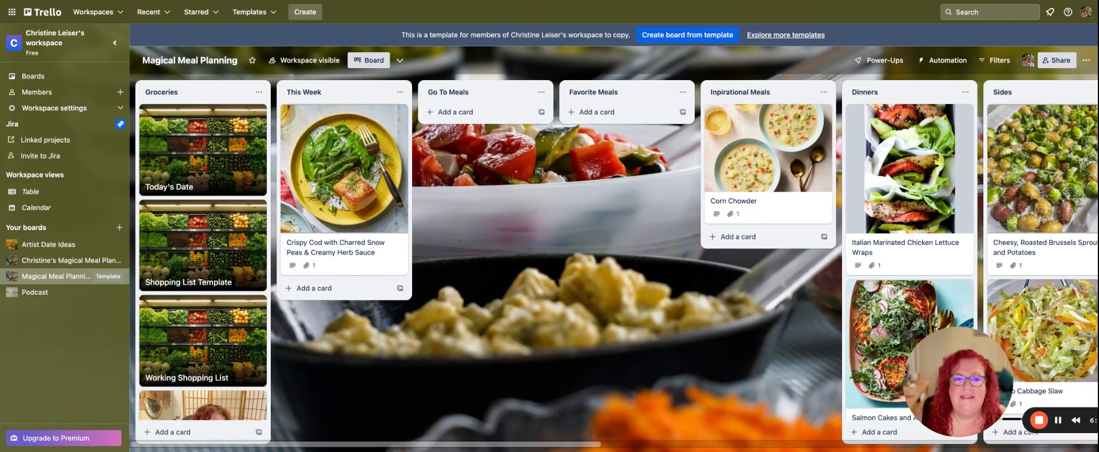
left_click(198, 136)
scroll(679, 187, "down", 2)
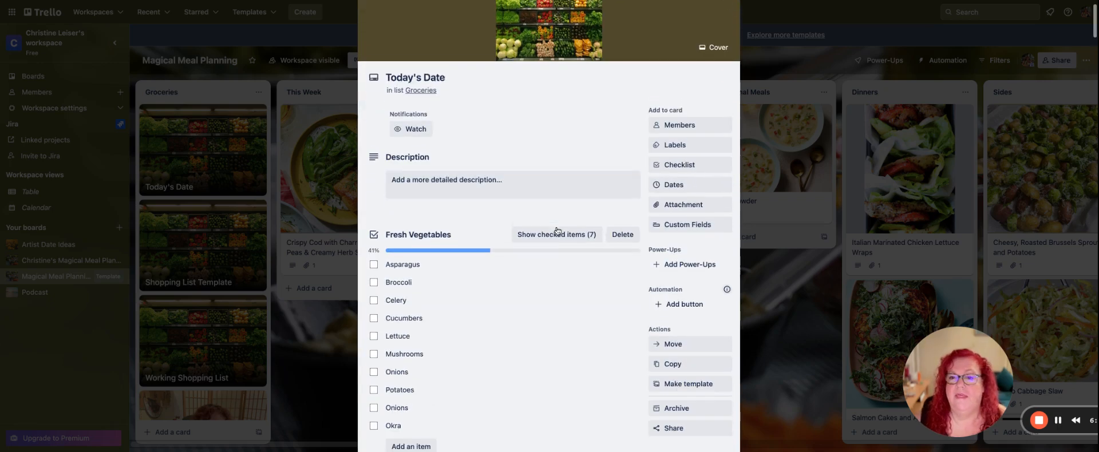
left_click(692, 159)
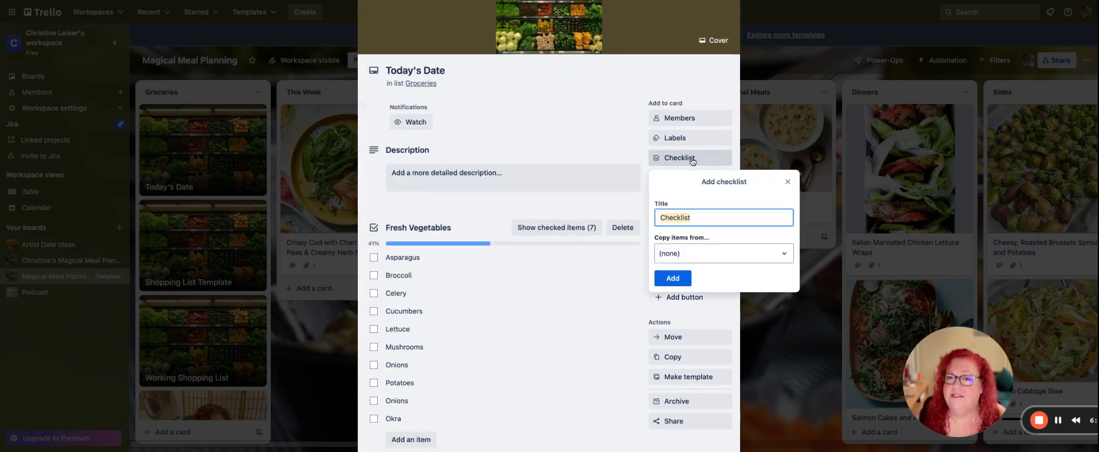
type("Recipes")
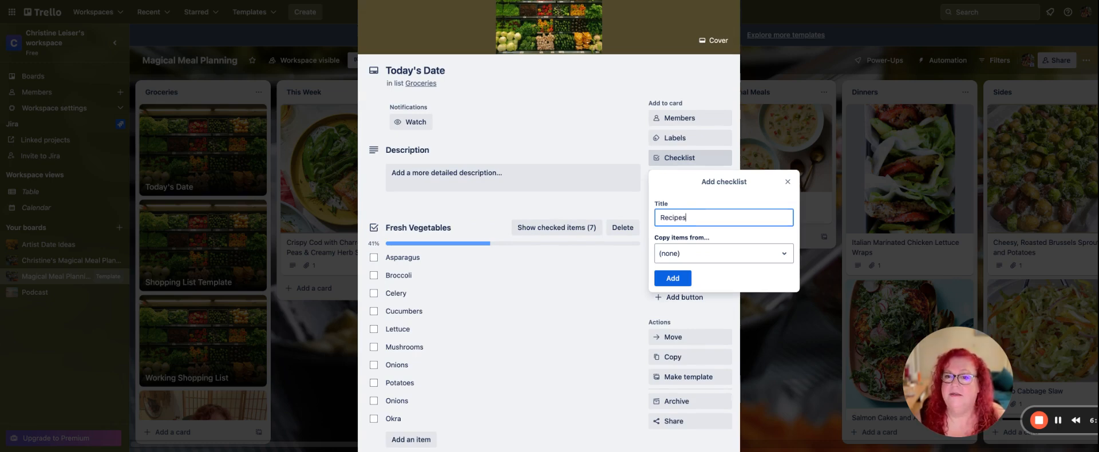
left_click(672, 278)
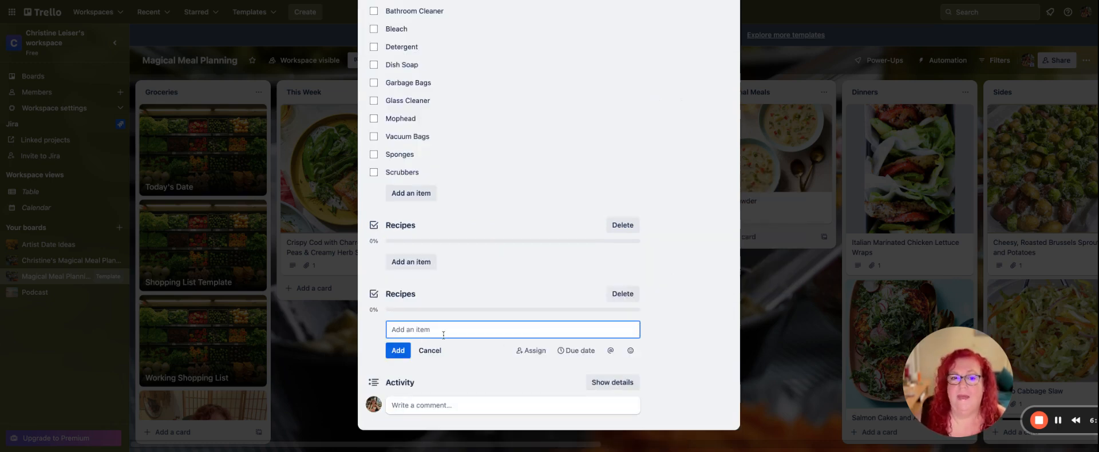
left_click(623, 225)
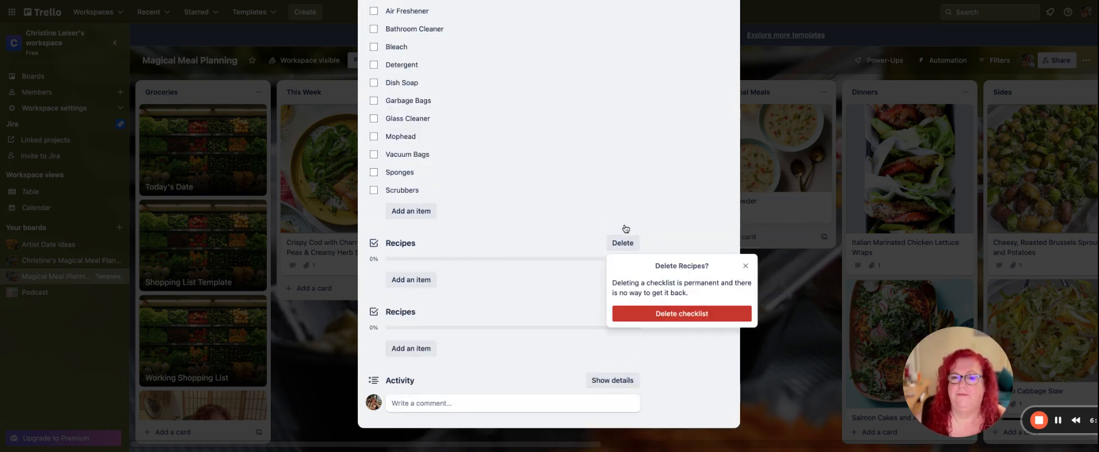
left_click(687, 314)
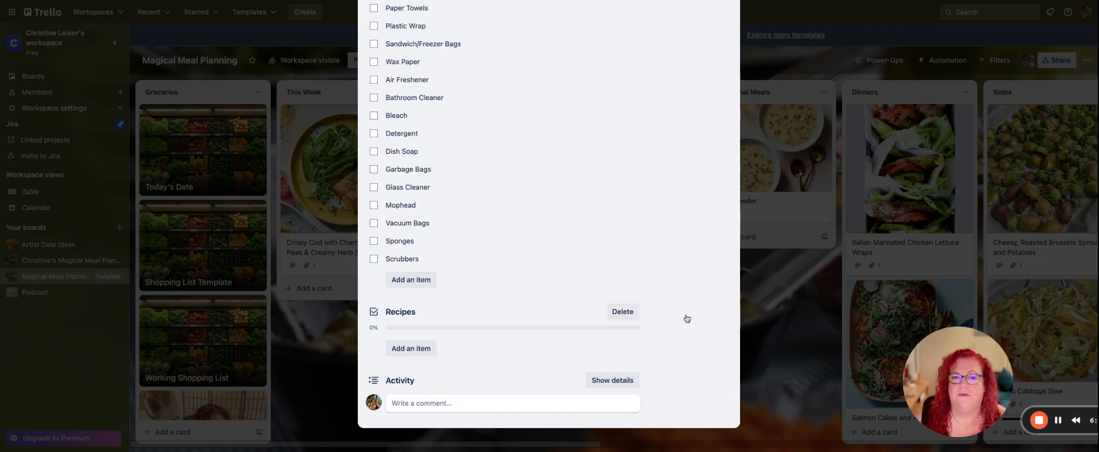
Paste the copied Corn Chowder ingredients into the Recipes checklist and add them as separate items.
left_click(413, 350)
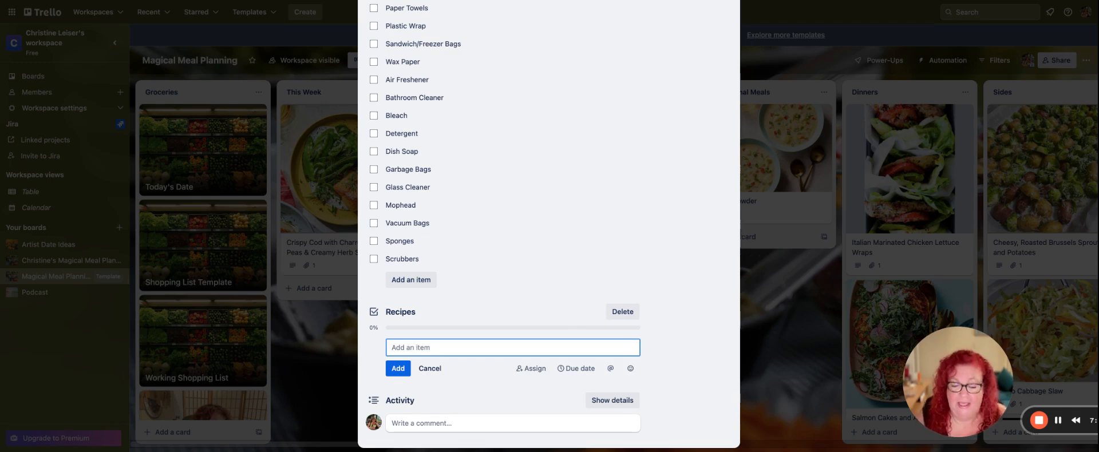
key("super+v")
scroll(625, 303, "down", 3)
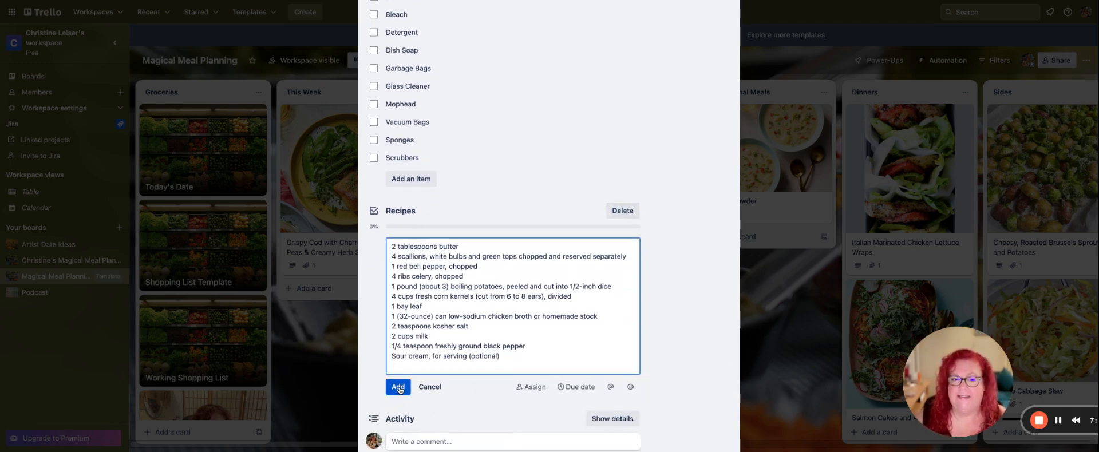
left_click(398, 387)
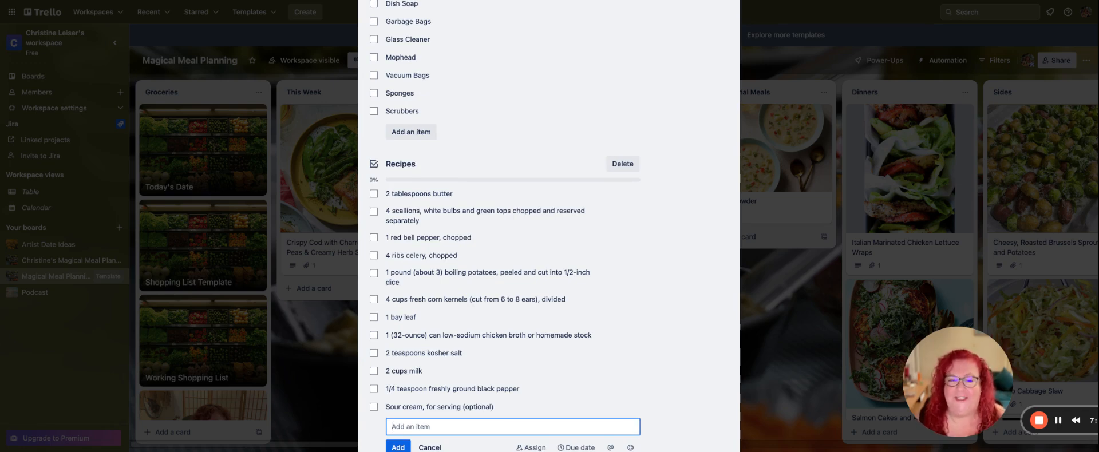
scroll(663, 302, "down", 2)
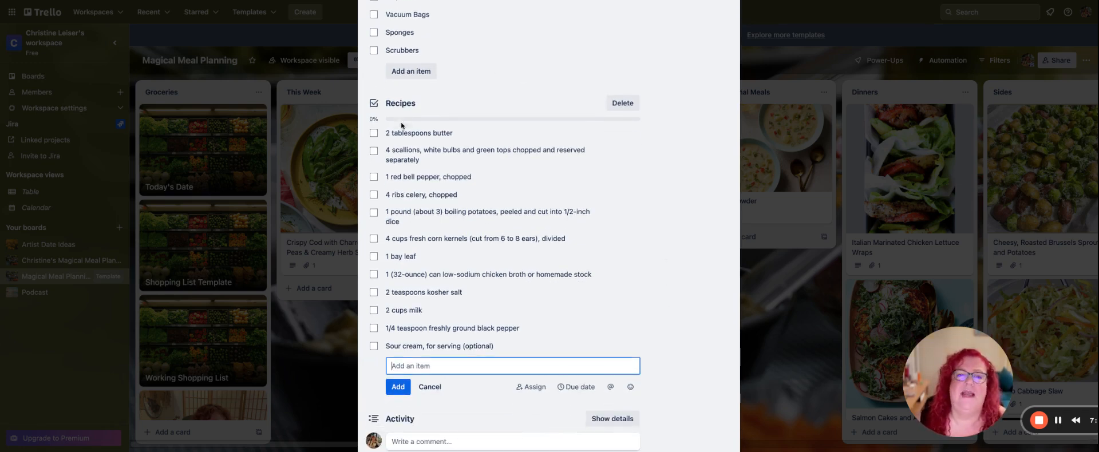
Check off the butter, scallions, corn kernels, and milk in the Recipes checklist, hide the checked items, and close the card.
left_click(373, 133)
left_click(374, 150)
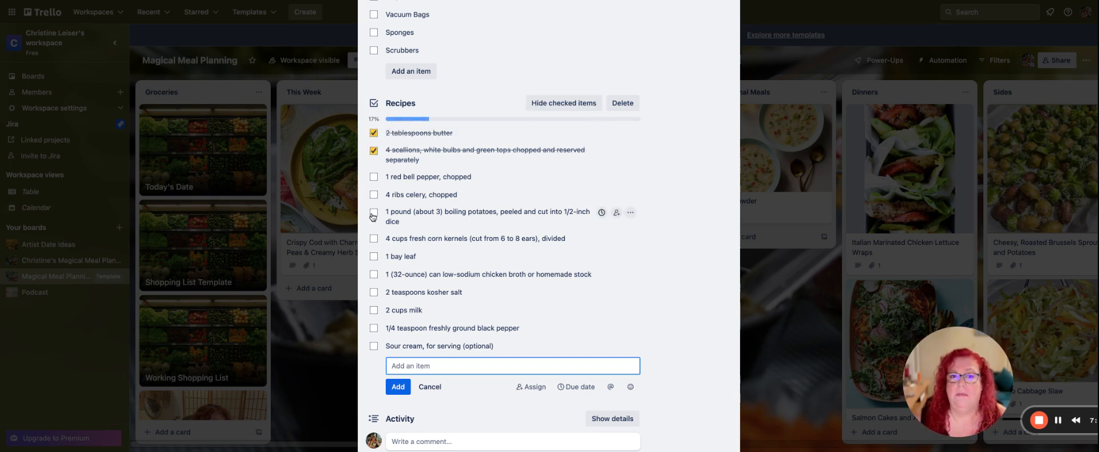
scroll(373, 215, "down", 2)
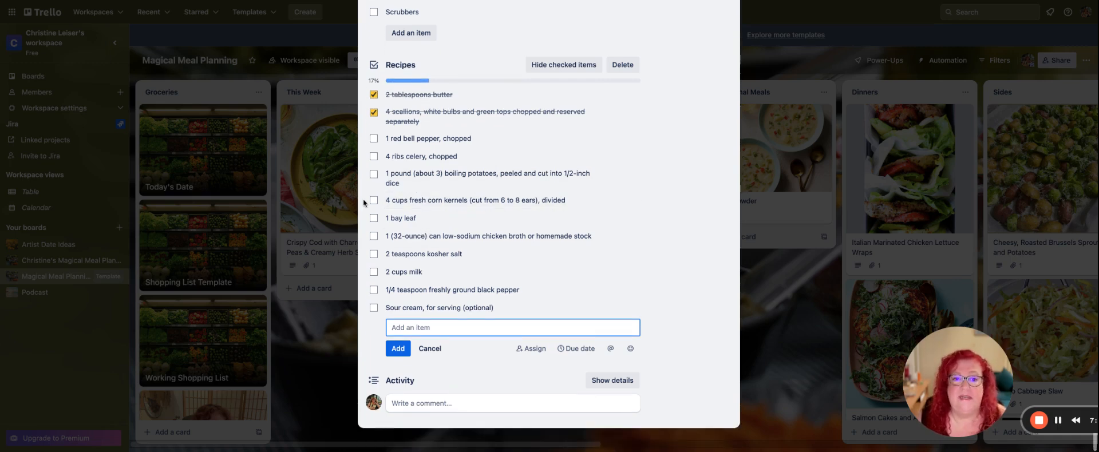
left_click(374, 201)
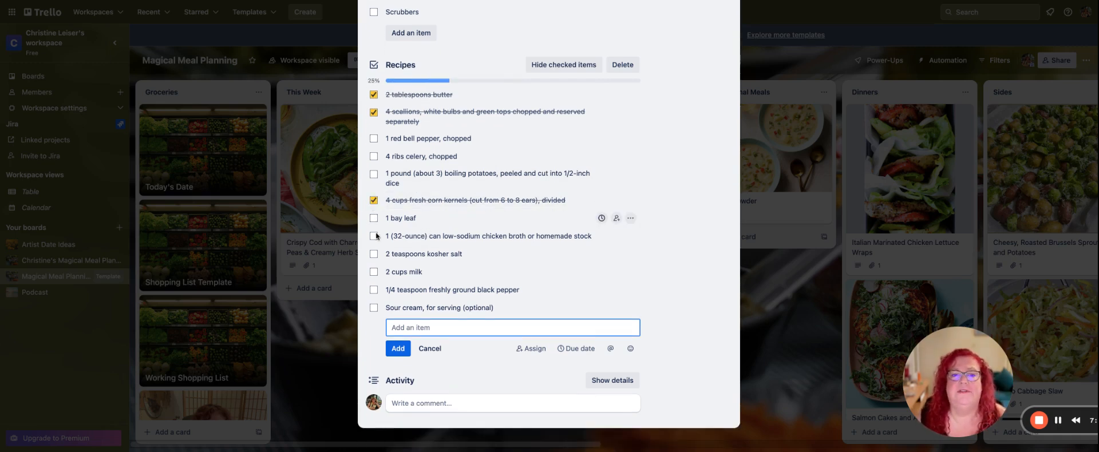
left_click(373, 271)
left_click(580, 64)
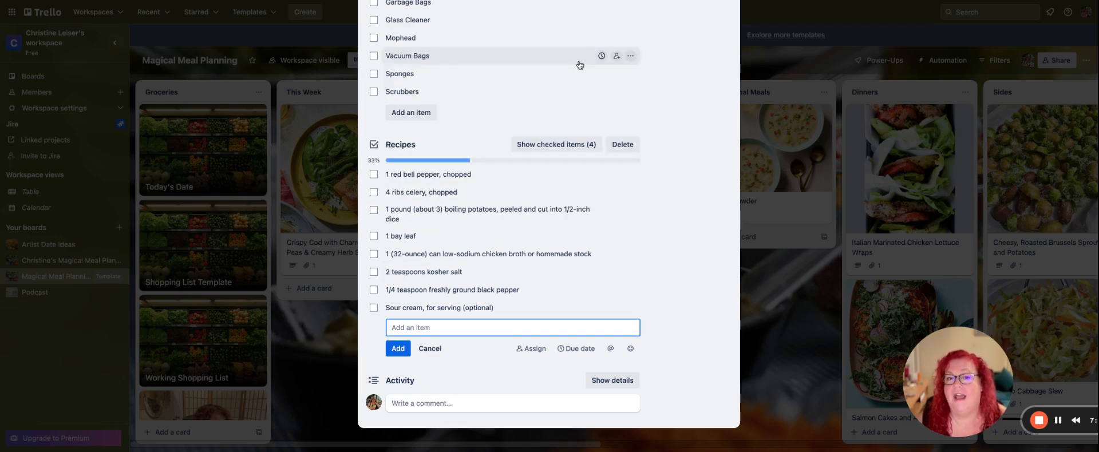
scroll(662, 187, "up", 3)
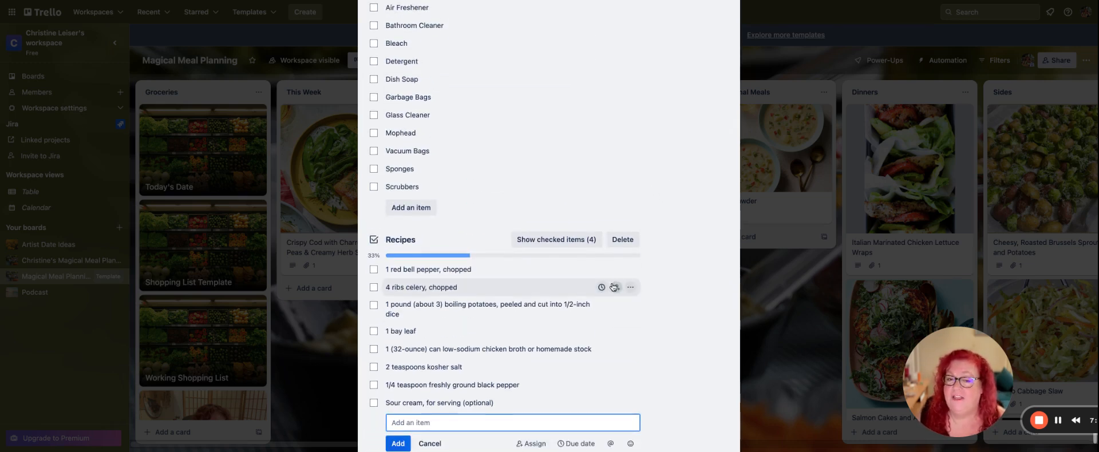
scroll(656, 255, "up", 1)
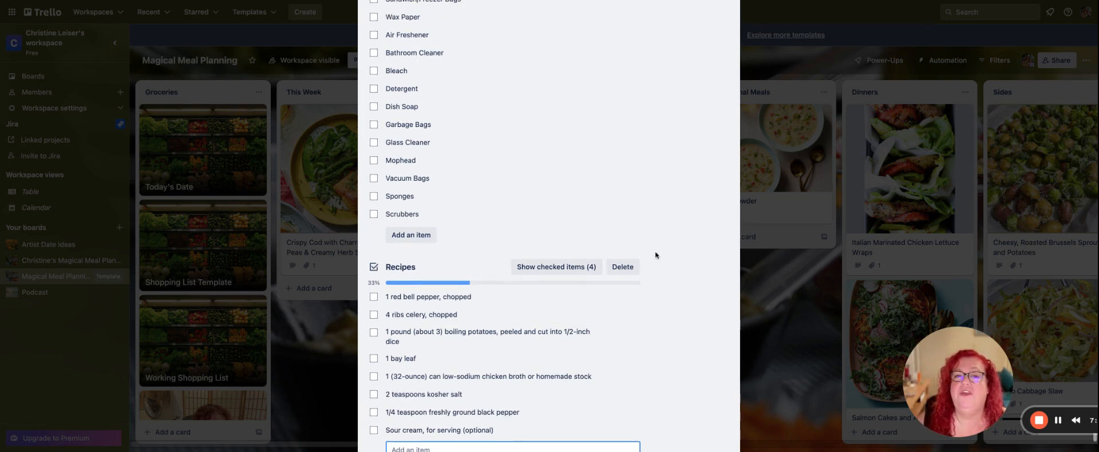
scroll(656, 255, "down", 4)
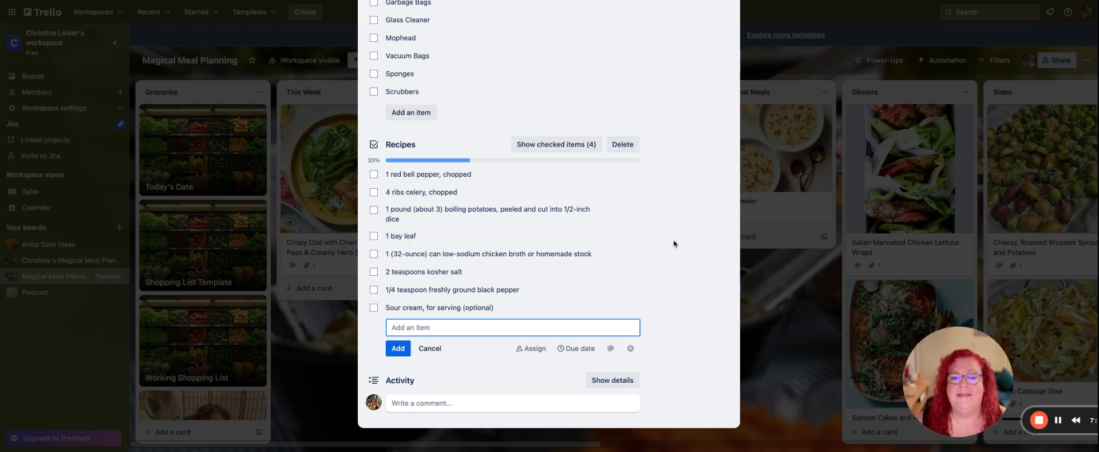
scroll(698, 205, "up", 15)
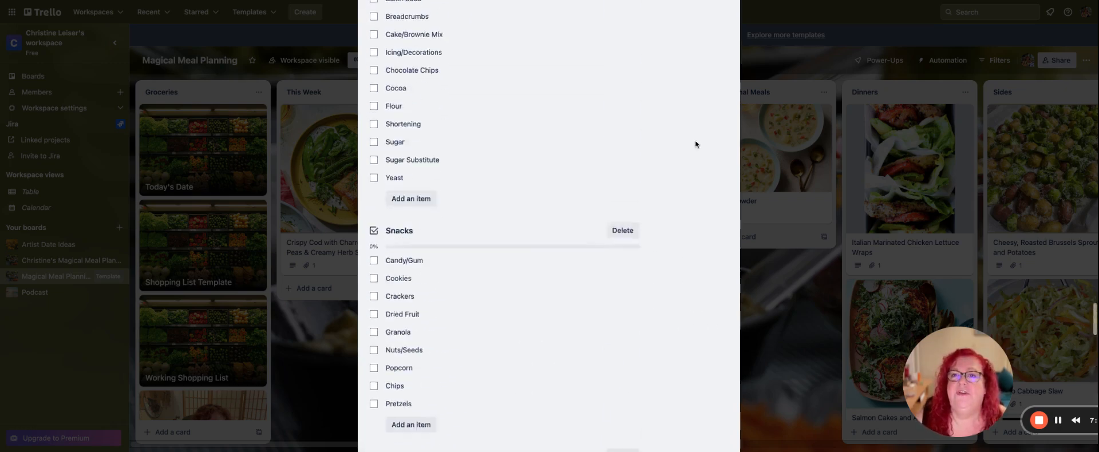
scroll(716, 46, "up", 10)
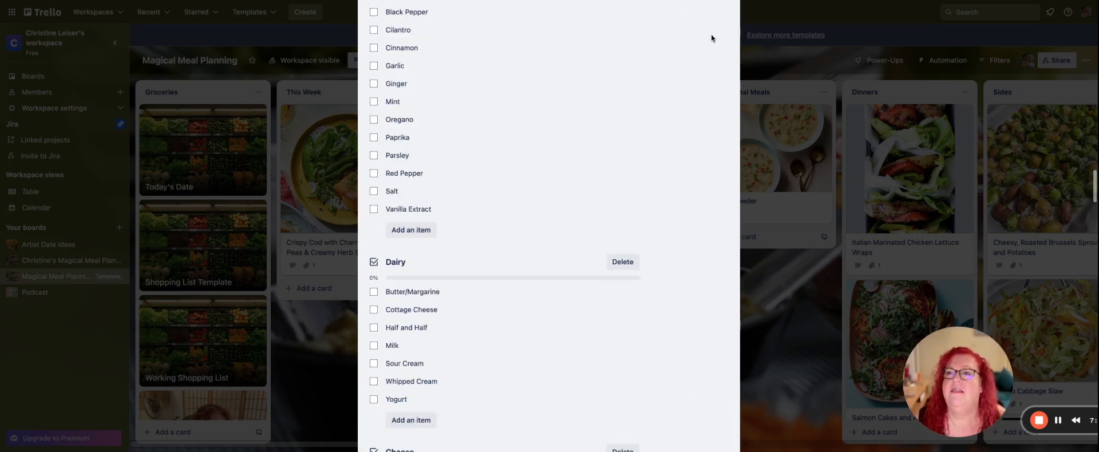
left_click(858, 39)
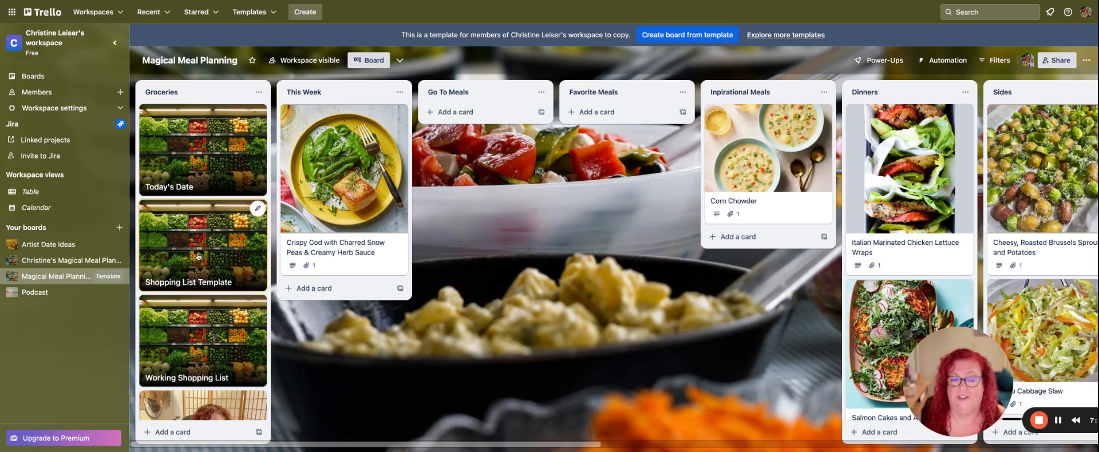
View the quick edit options of the Shopping List Template card, including Copy, and dismiss them without changes.
left_click(258, 211)
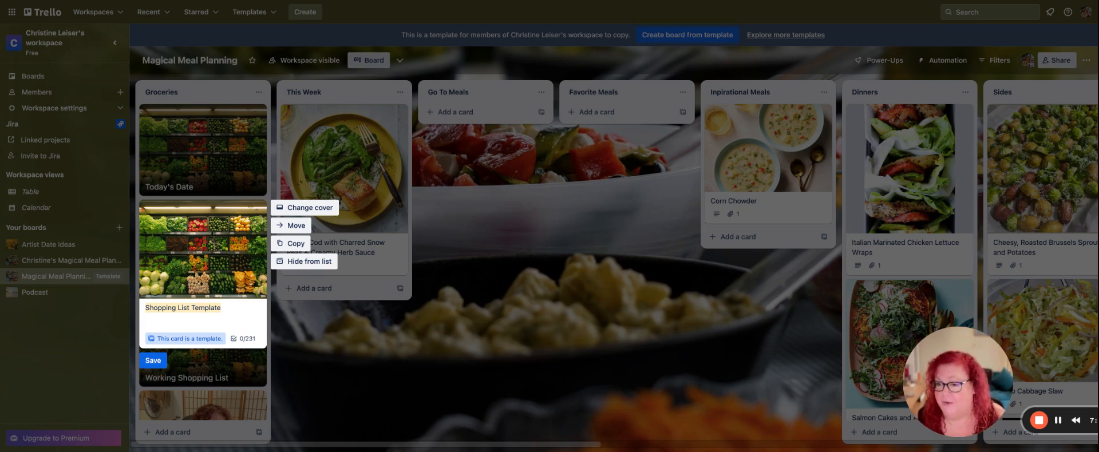
left_click(598, 418)
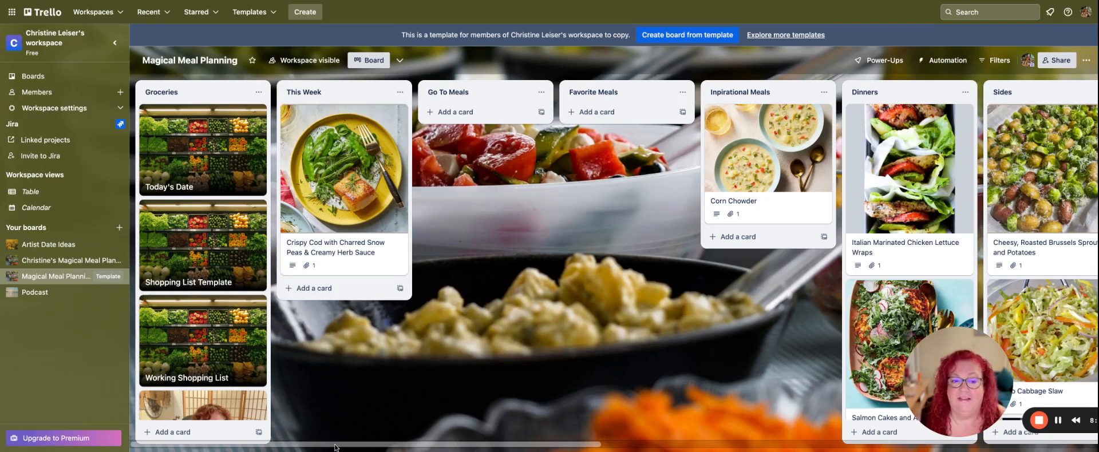
scroll(335, 446, "right", 1)
scroll(335, 446, "left", 1)
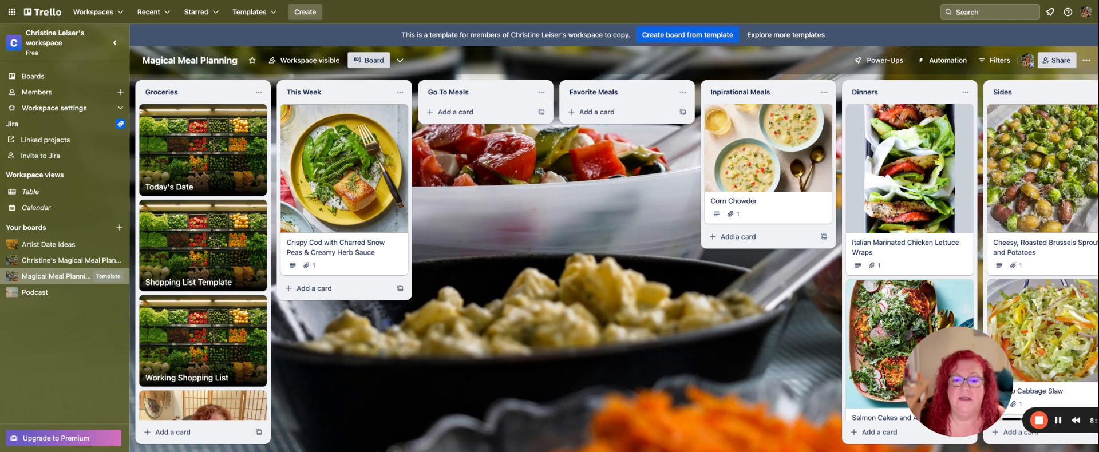
Archive the Cook for a Crowd list and undo the archiving to restore it to the board.
scroll(657, 420, "right", 10)
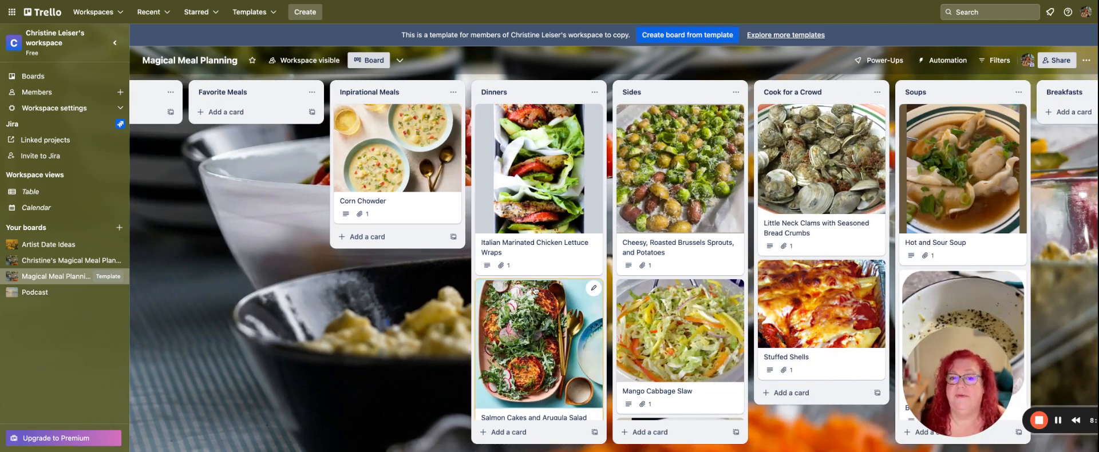
scroll(538, 286, "down", 5)
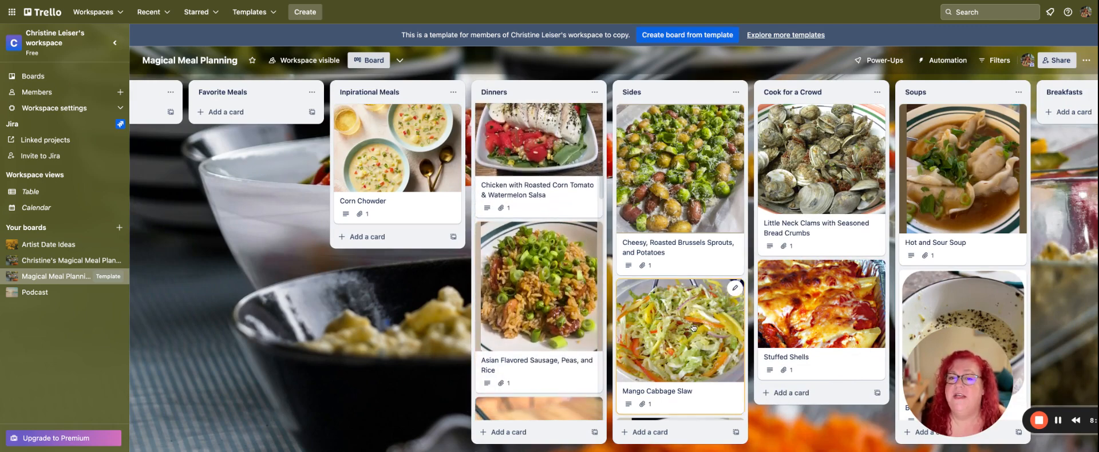
mouse_move(690, 328)
left_mouse_down()
mouse_move(547, 321)
mouse_move(689, 329)
left_mouse_up()
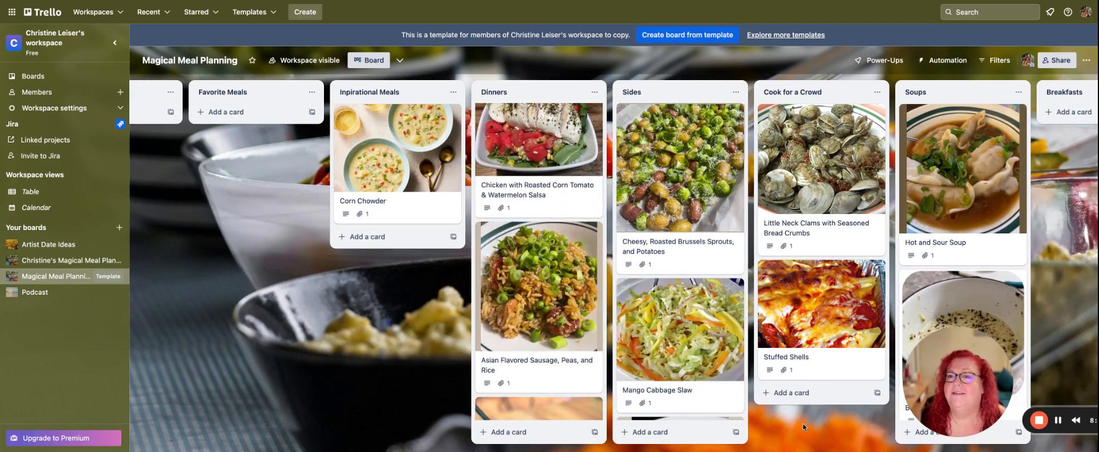
scroll(807, 437, "right", 5)
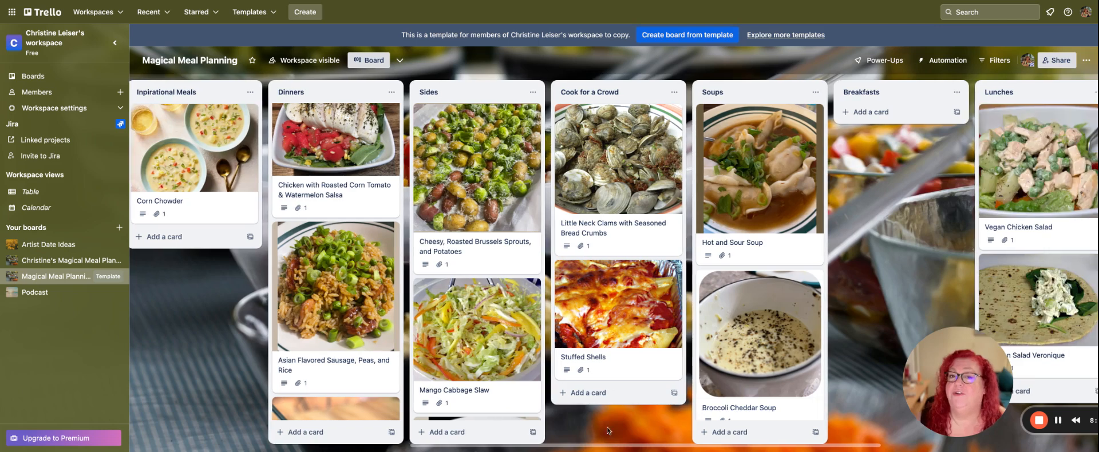
left_click(674, 92)
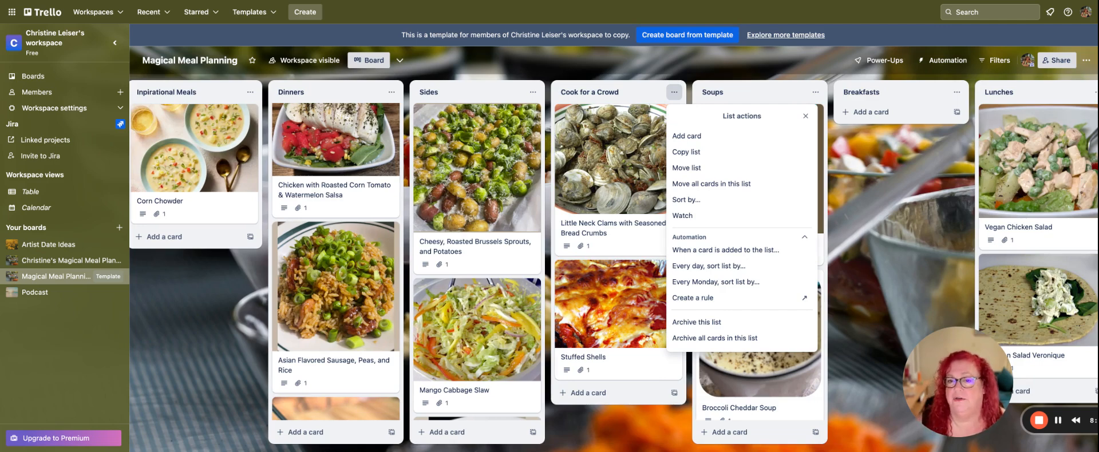
left_click(711, 324)
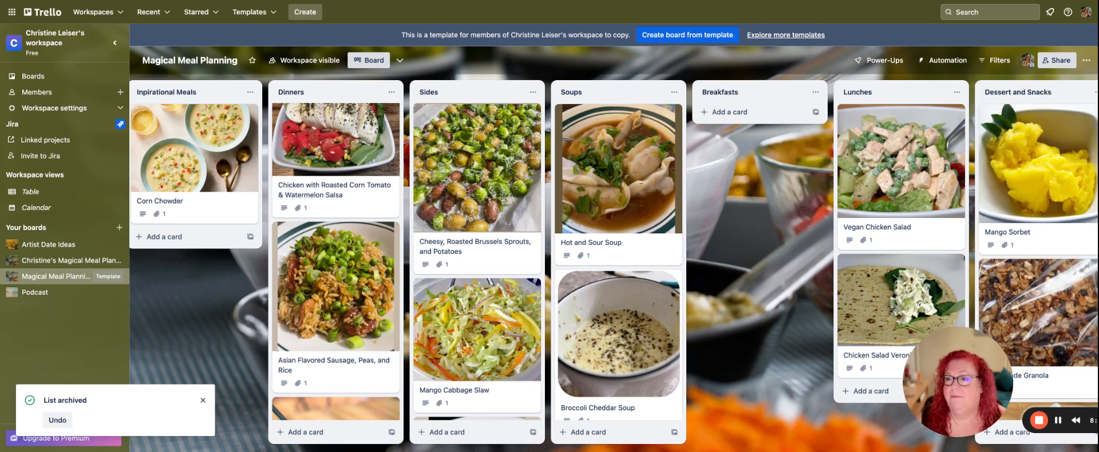
left_click(59, 422)
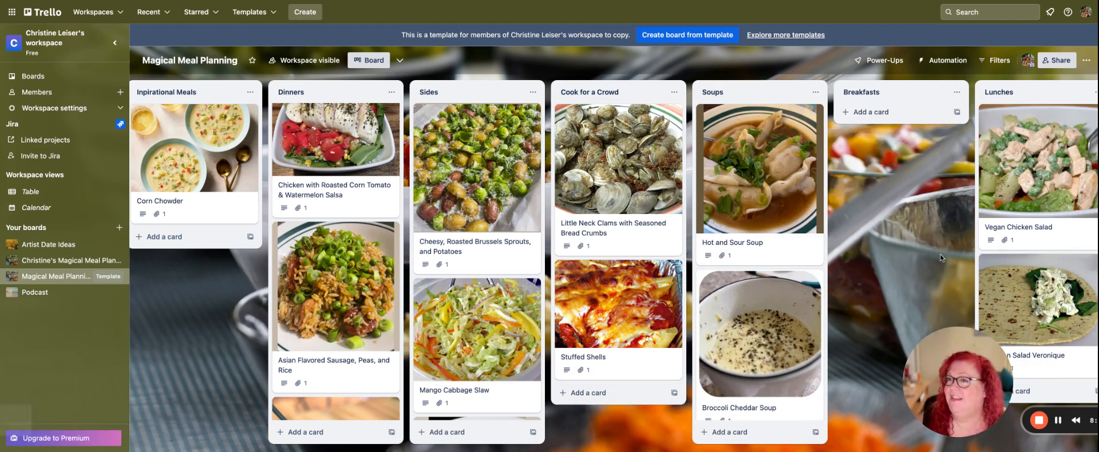
Add a new list titled "Appetizers" at the end of the board, after Condiments.
scroll(558, 265, "right", 10)
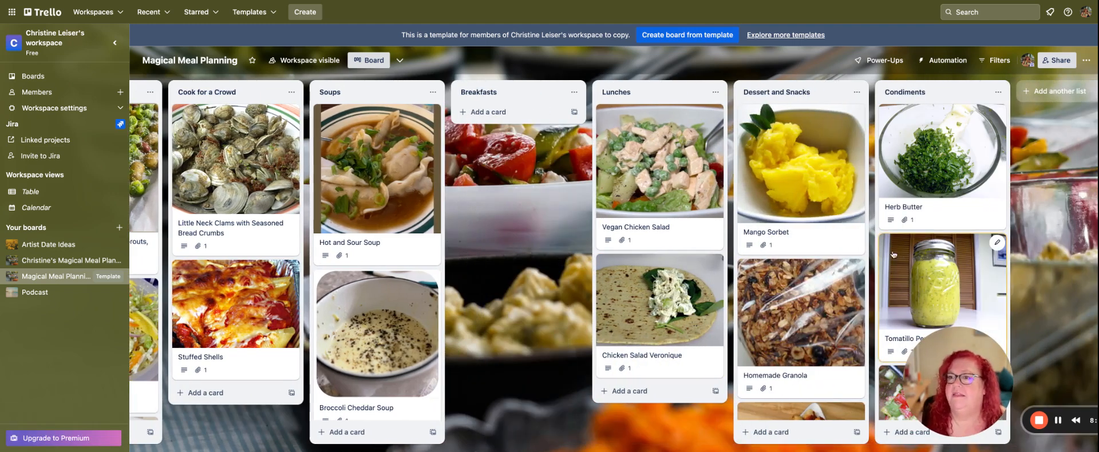
left_click_drag(894, 255, 795, 275)
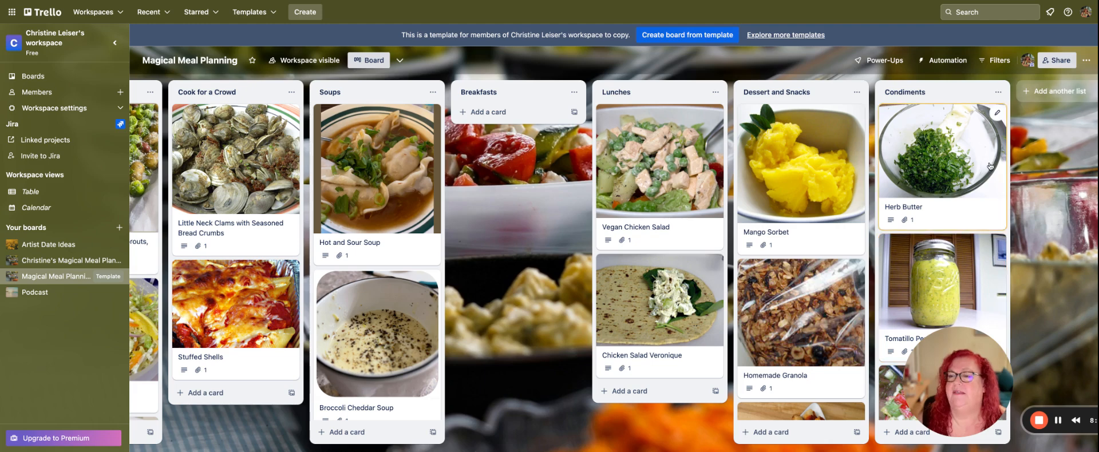
scroll(1074, 211, "right", 2)
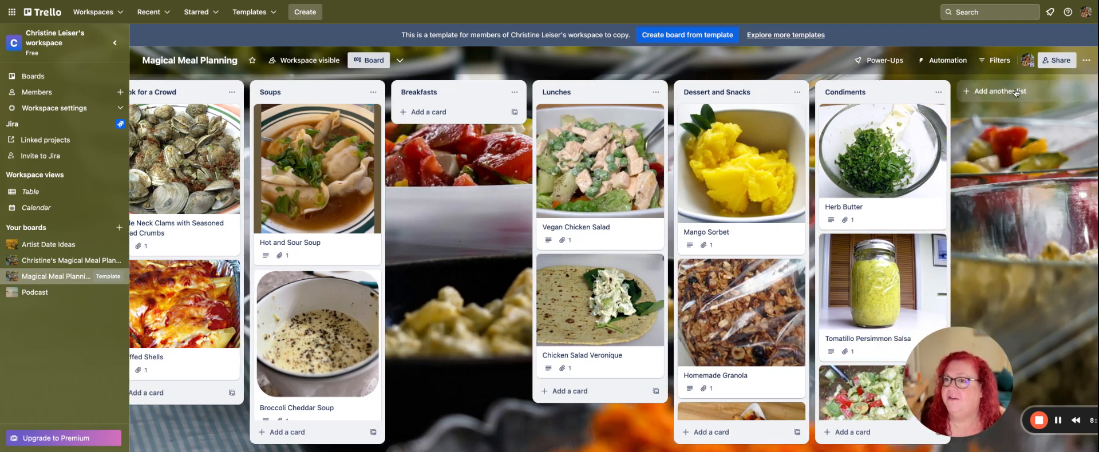
left_click(1015, 93)
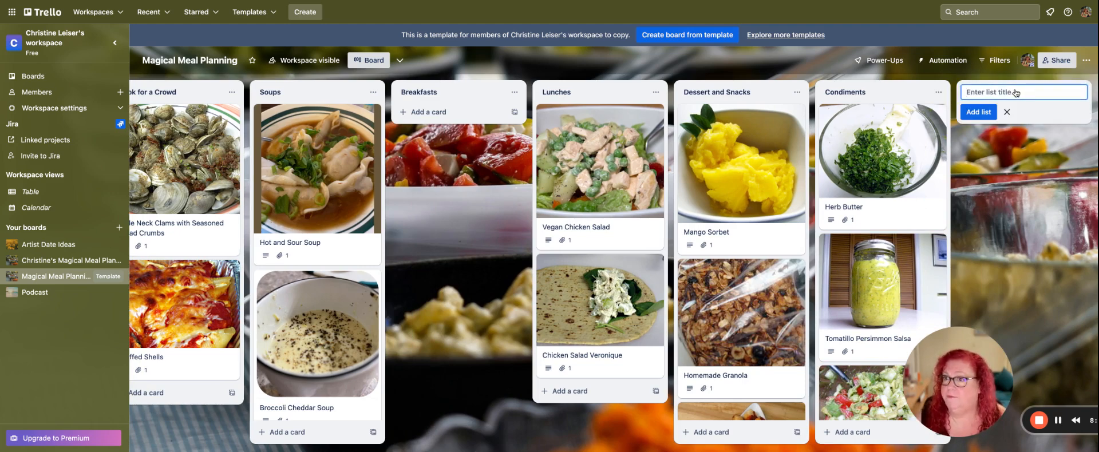
left_click(1017, 181)
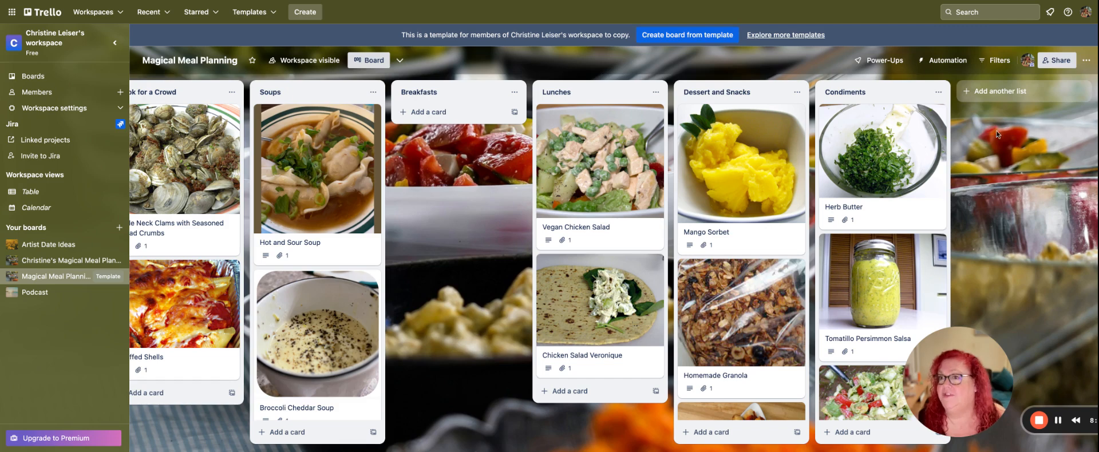
left_click(1022, 95)
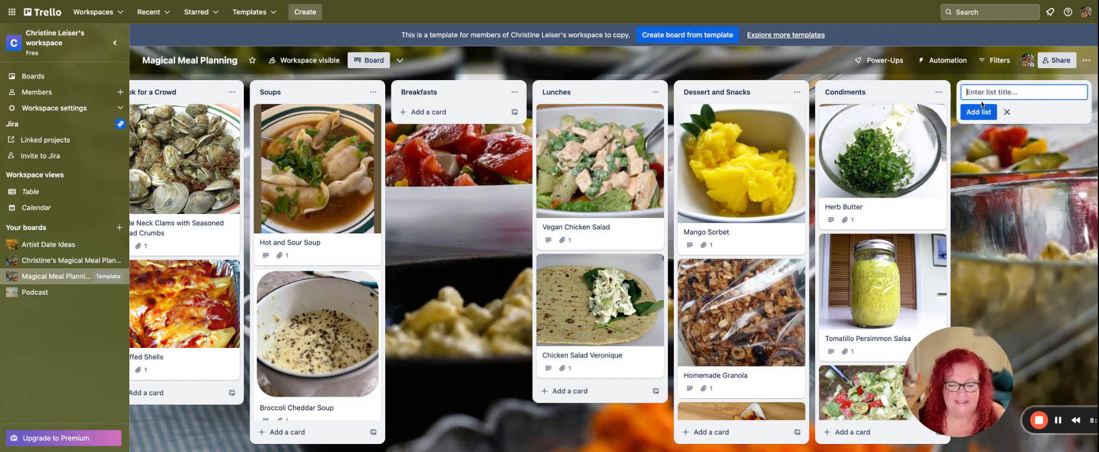
type("D")
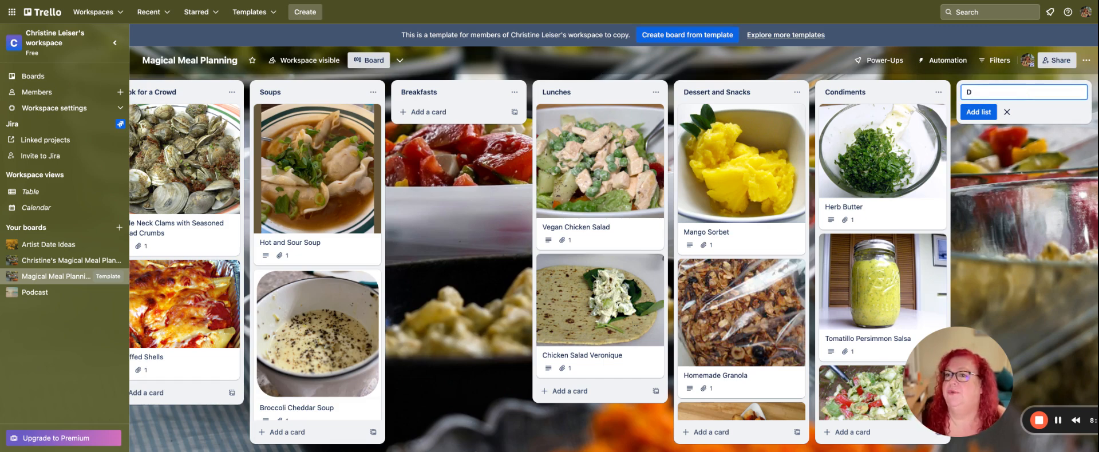
key("BackSpace")
type("A")
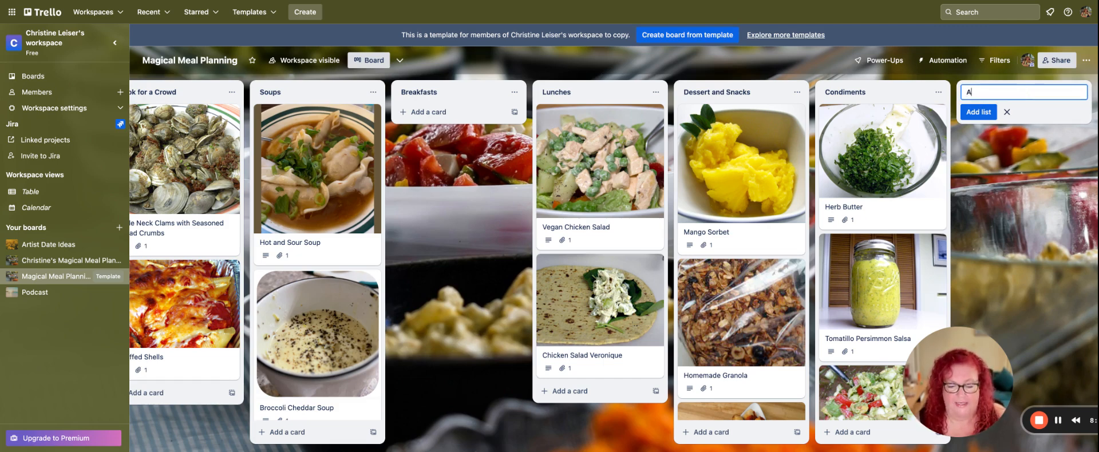
type("ppetizers")
key("Return")
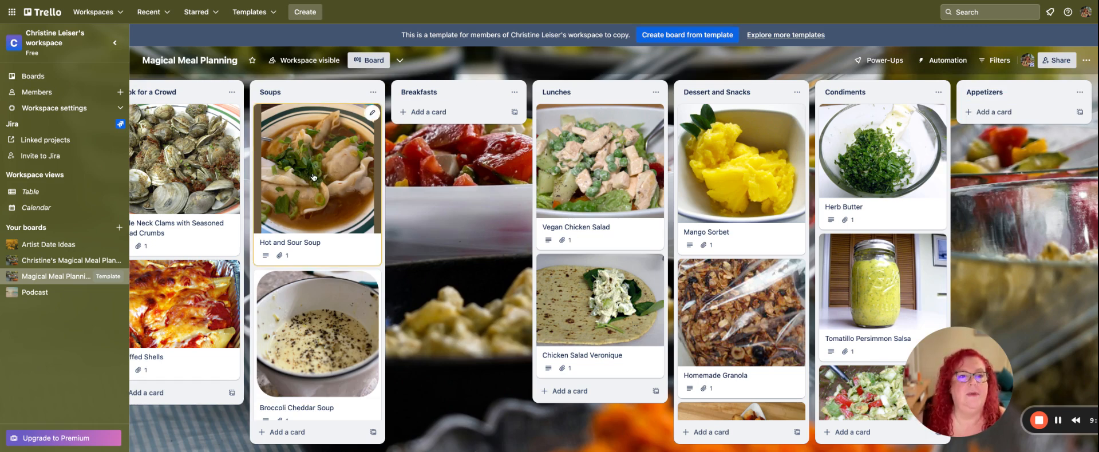
left_click_drag(320, 176, 272, 171)
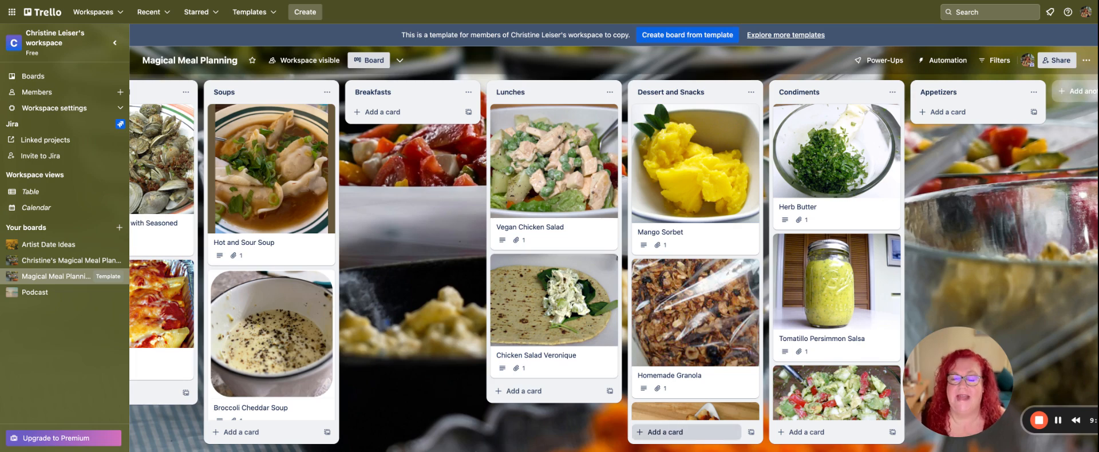
scroll(715, 342, "left", 5)
scroll(715, 342, "left", 7)
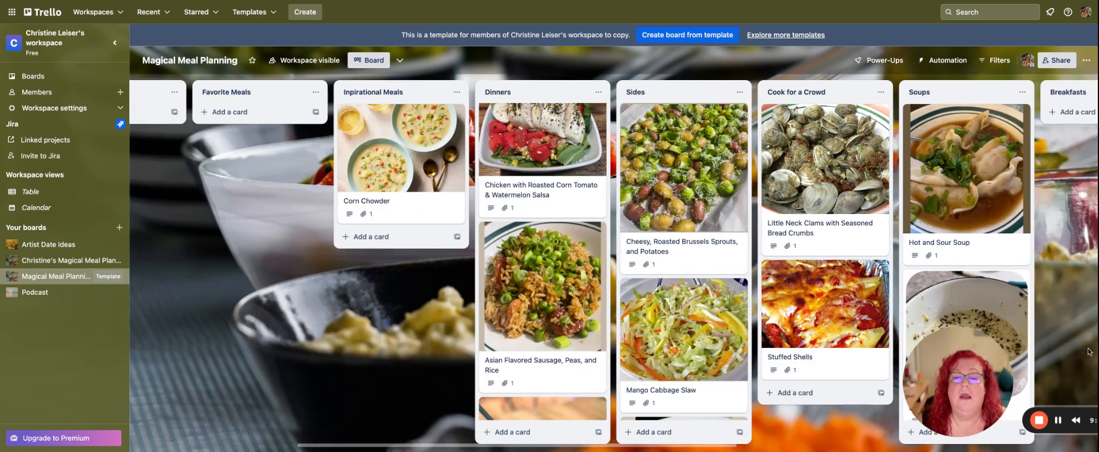
scroll(354, 402, "left", 2)
scroll(354, 402, "left", 5)
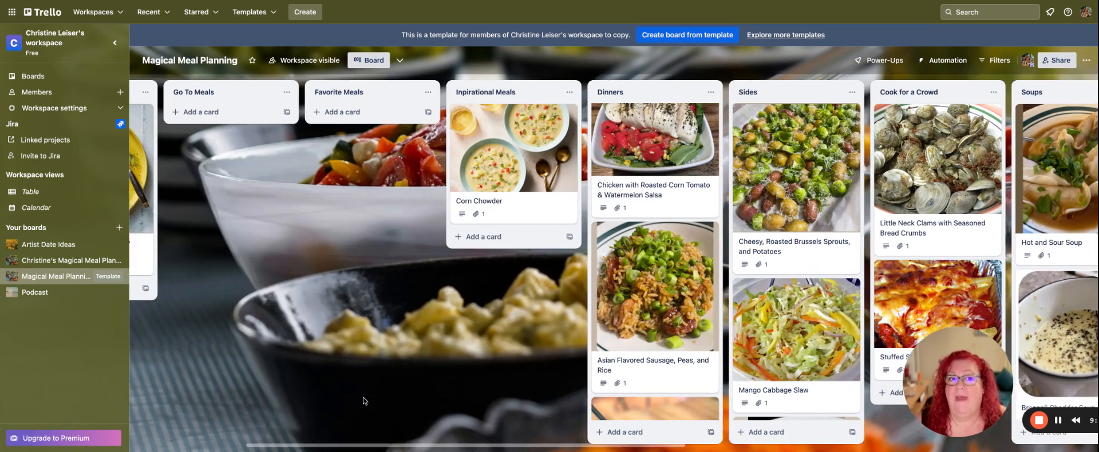